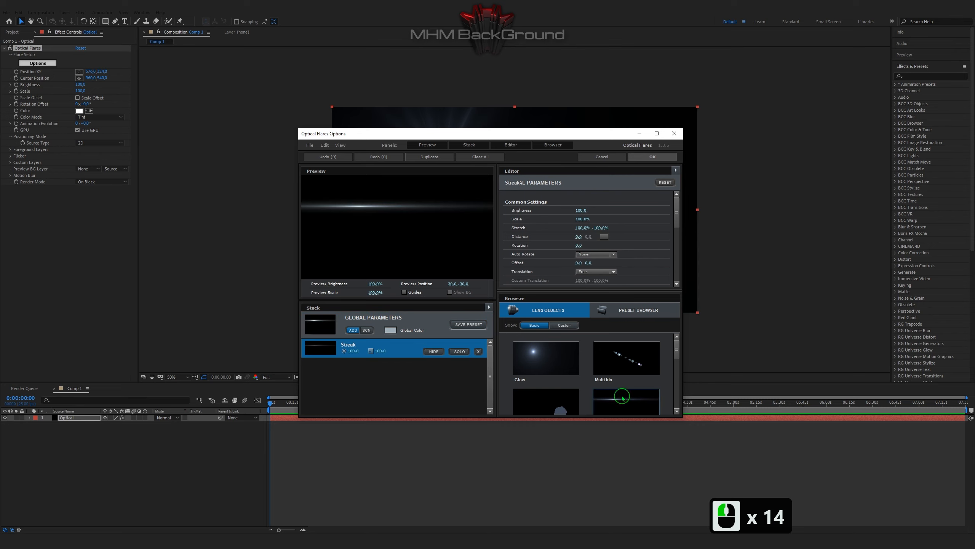
# Step: Set the streak's Color 1 to blue in the Colorize settings
pyautogui.scroll(-1, 595, 241)
pyautogui.click(583, 268)
pyautogui.click(619, 273)
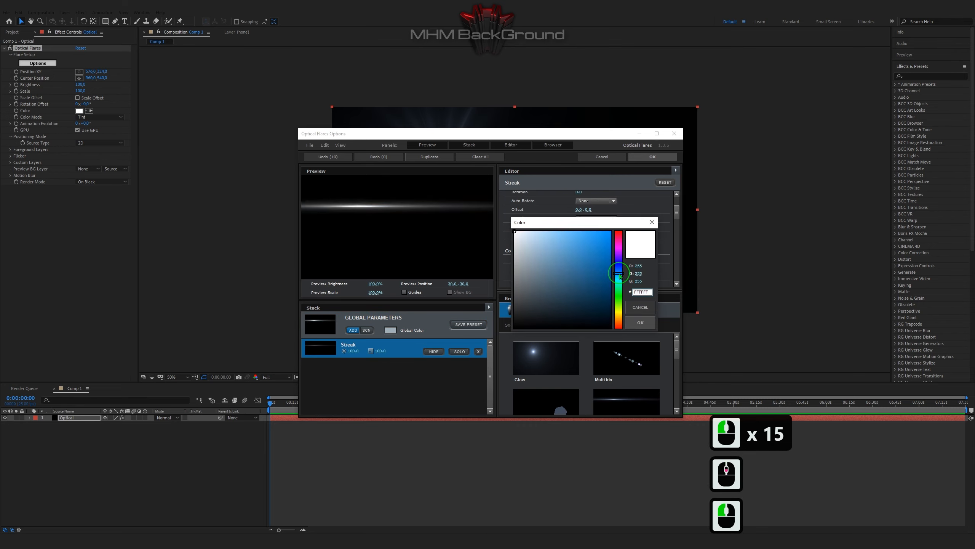
pyautogui.moveTo(599, 255); pyautogui.dragTo(632, 188)
pyautogui.click(640, 321)
# Step: Set the streak's Color 2 to purple and its Gradient Loops to 10
pyautogui.click(581, 276)
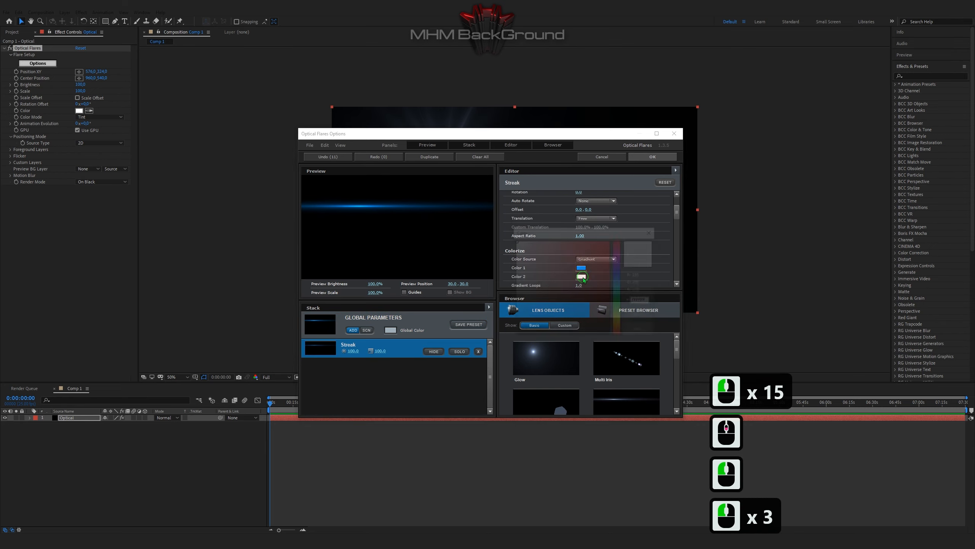
pyautogui.click(619, 264)
pyautogui.click(620, 265)
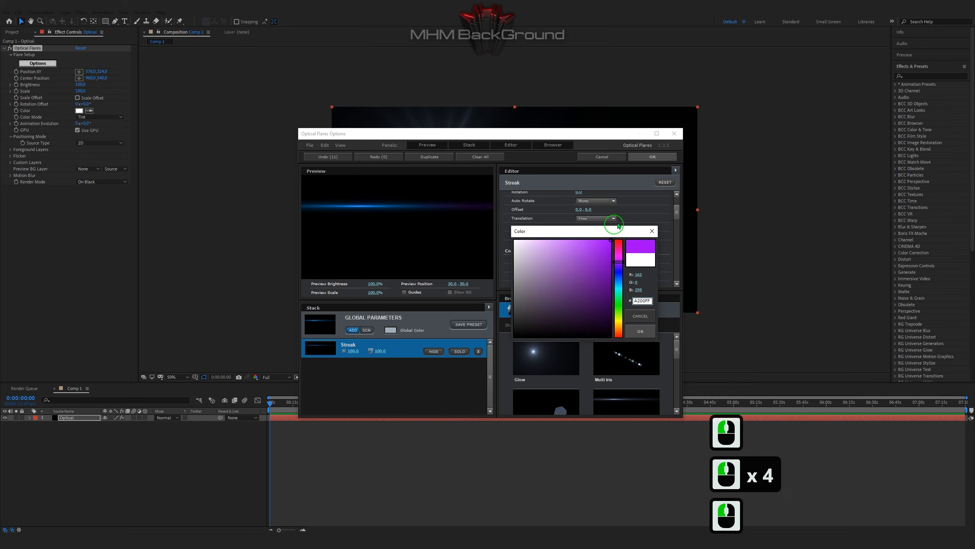
pyautogui.click(620, 264)
pyautogui.click(639, 329)
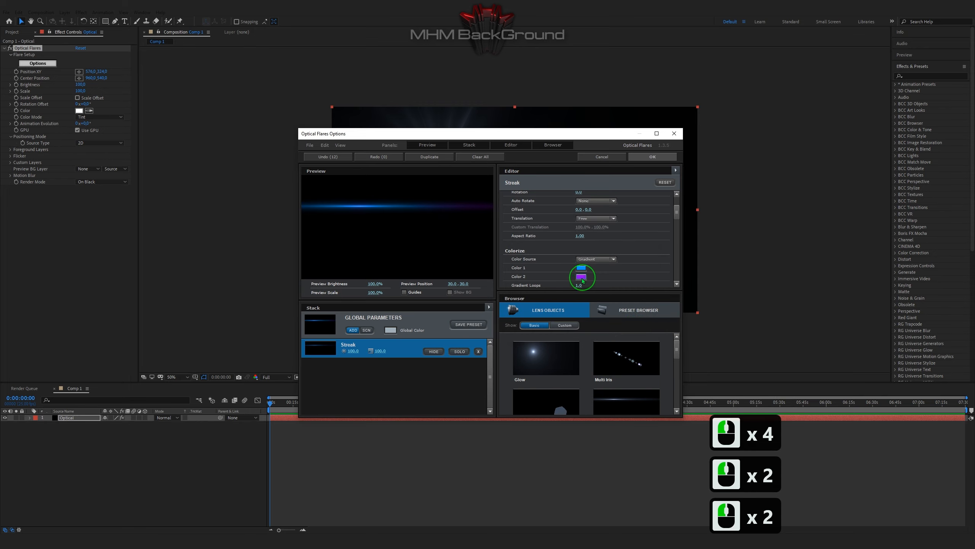
pyautogui.doubleClick(579, 284)
pyautogui.write('1.0')
# Step: Duplicate the streak in the stack and set the copy's Distance to 100
pyautogui.doubleClick(394, 353)
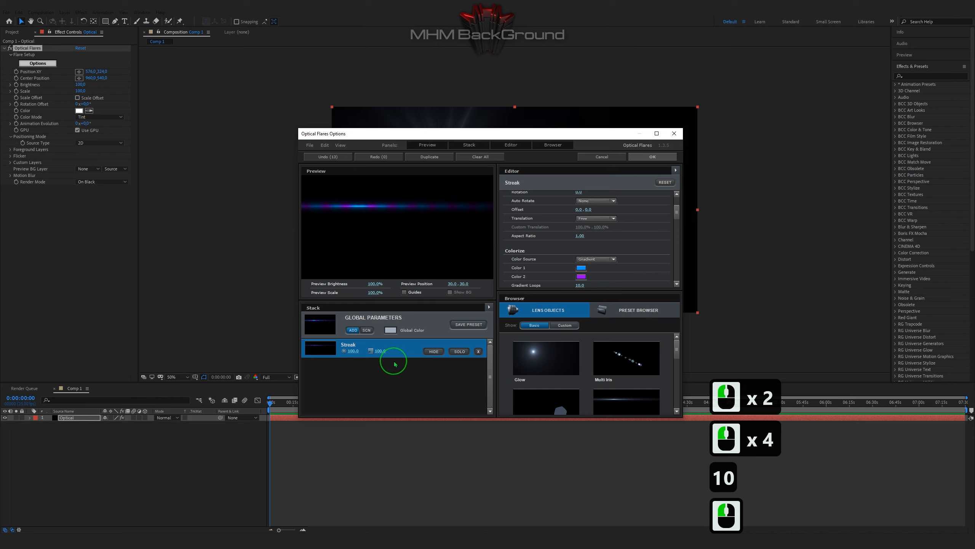
pyautogui.hotkey('ctrl', 'c')
pyautogui.hotkey('ctrl', 'd')
pyautogui.scroll(3, 575, 258)
pyautogui.click(579, 237)
pyautogui.write('1')
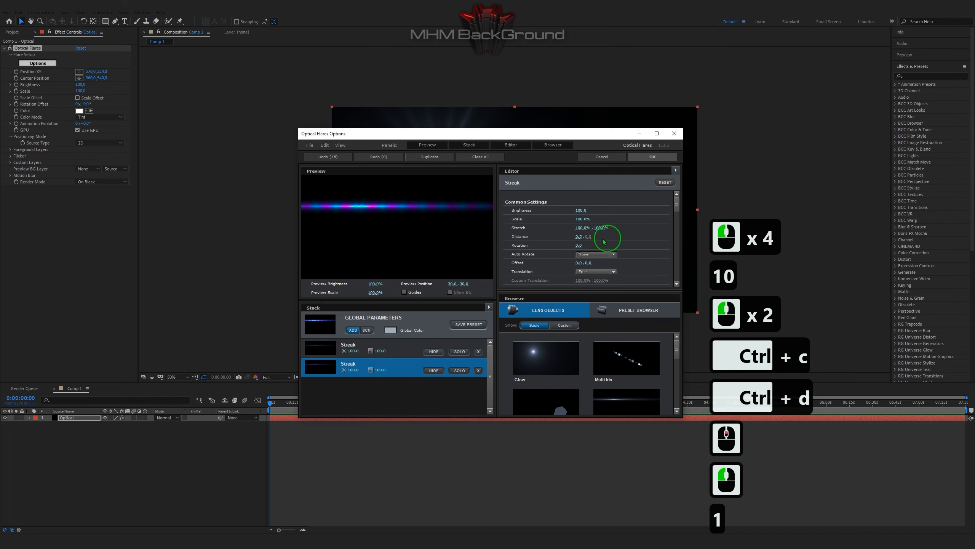
pyautogui.click(581, 237)
pyautogui.write('100')
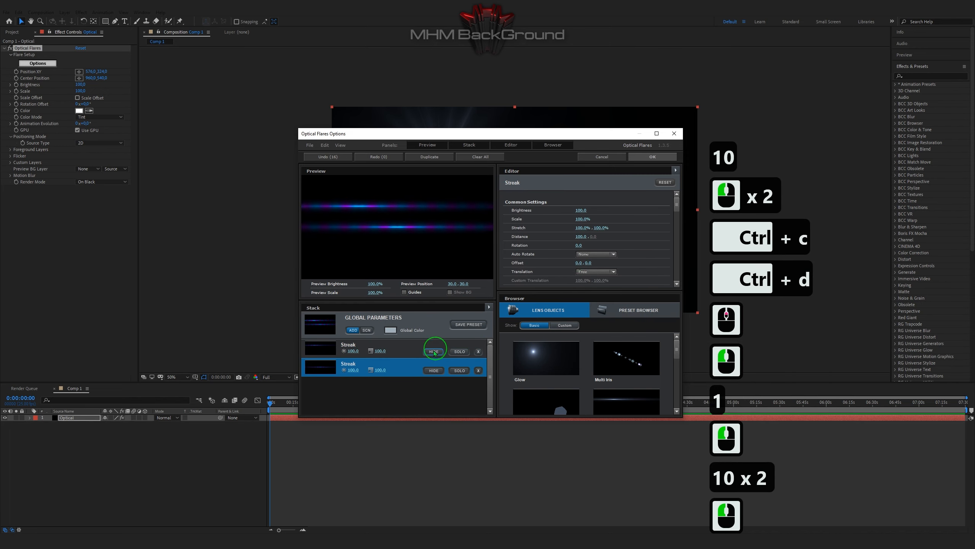
# Step: Duplicate the second streak and set the new copy's Distance to 200
pyautogui.doubleClick(401, 371)
pyautogui.hotkey('ctrl', 'c')
pyautogui.hotkey('ctrl', 'd')
pyautogui.click(582, 237)
pyautogui.write('200')
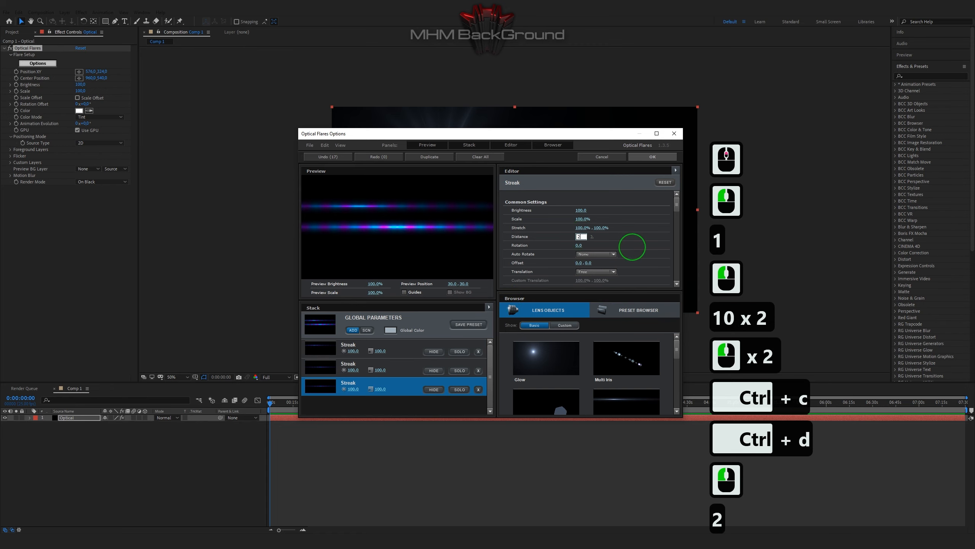
pyautogui.click(645, 246)
# Step: Change the middle streak's Color 1 to a warm yellow
pyautogui.click(404, 364)
pyautogui.scroll(-1, 579, 261)
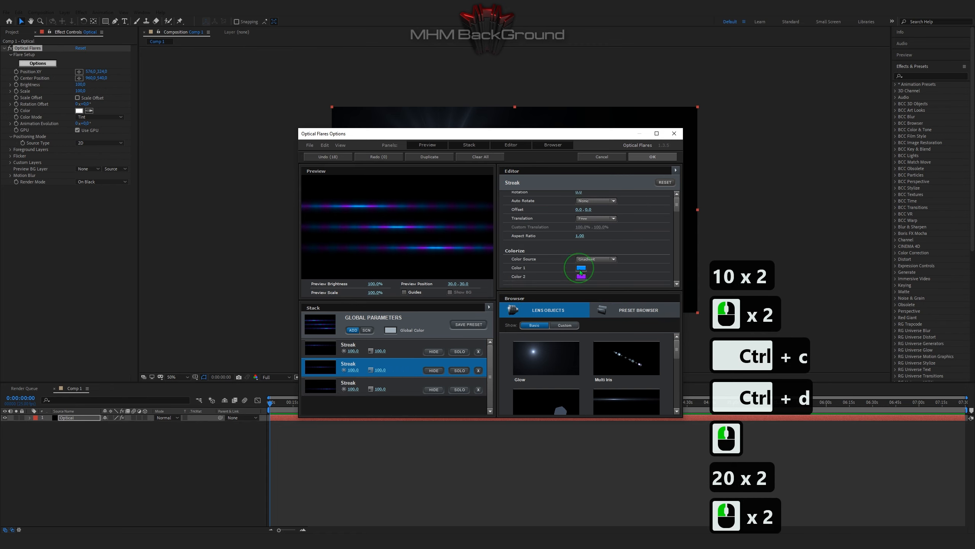
pyautogui.click(582, 268)
pyautogui.click(622, 324)
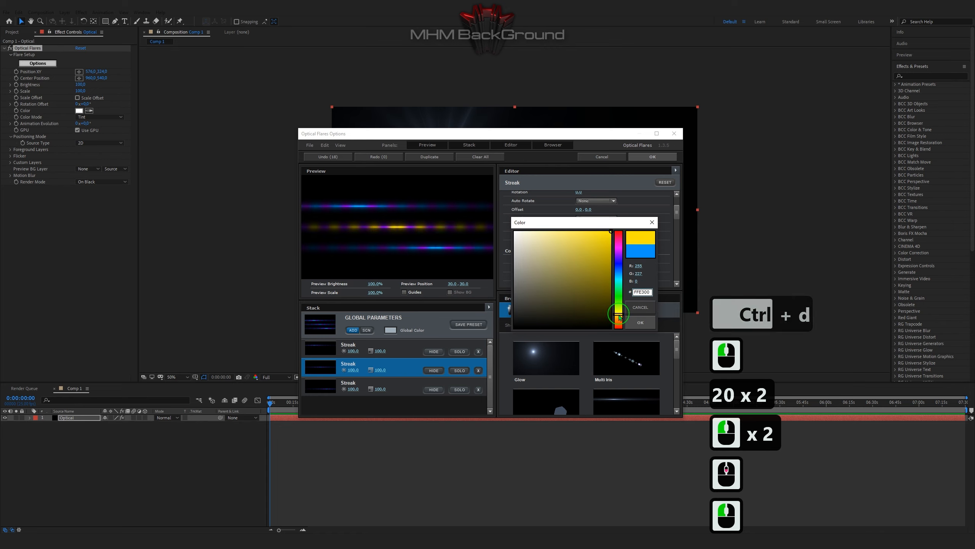
pyautogui.click(623, 324)
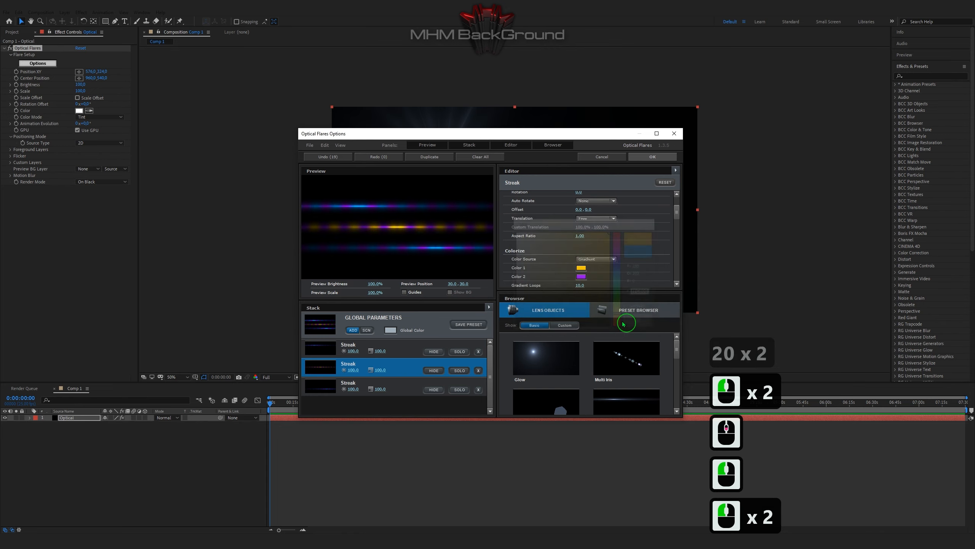
# Step: Set the middle streak's Color 2 to orange (FF6500) and accept the flare setup
pyautogui.click(582, 277)
pyautogui.moveTo(618, 264); pyautogui.dragTo(619, 240)
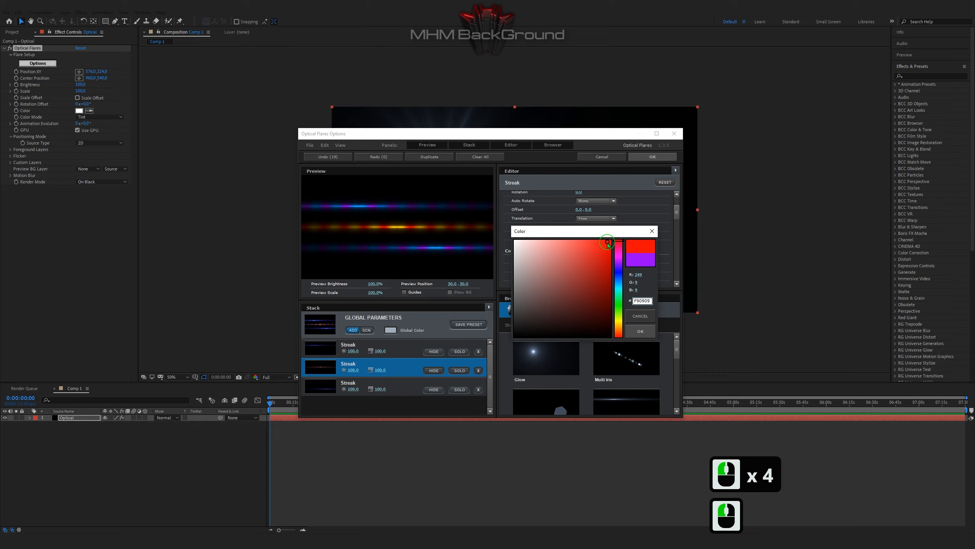
pyautogui.click(619, 251)
pyautogui.click(619, 253)
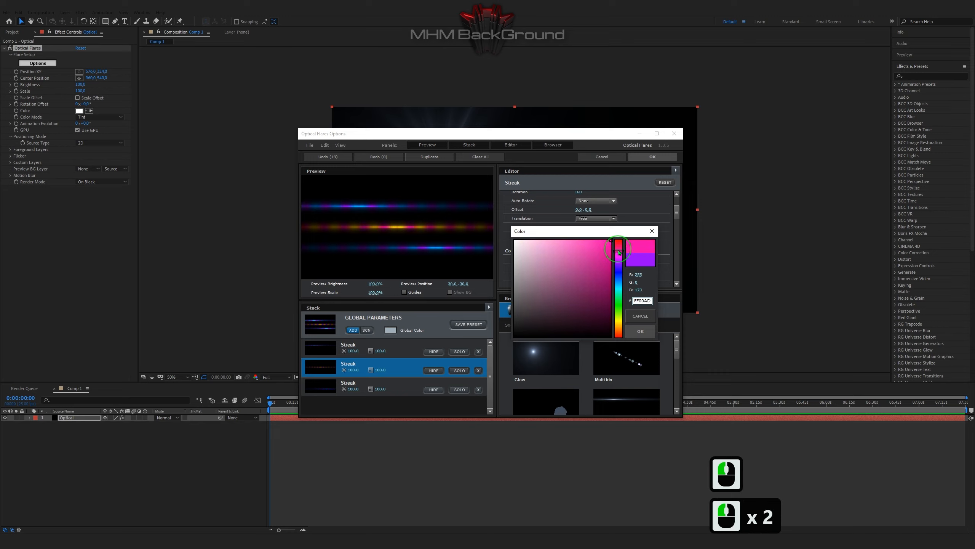
pyautogui.moveTo(620, 253); pyautogui.dragTo(620, 334)
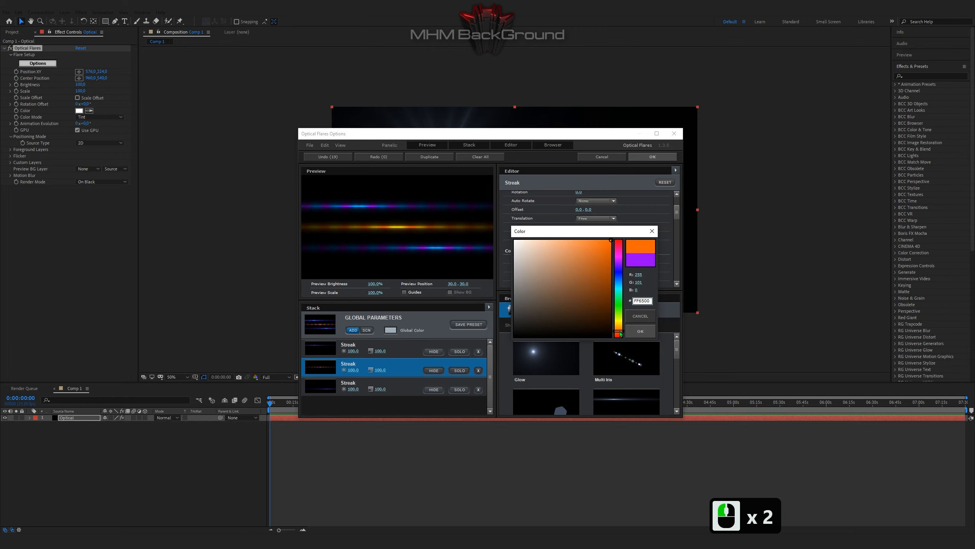
pyautogui.doubleClick(564, 268)
pyautogui.click(640, 159)
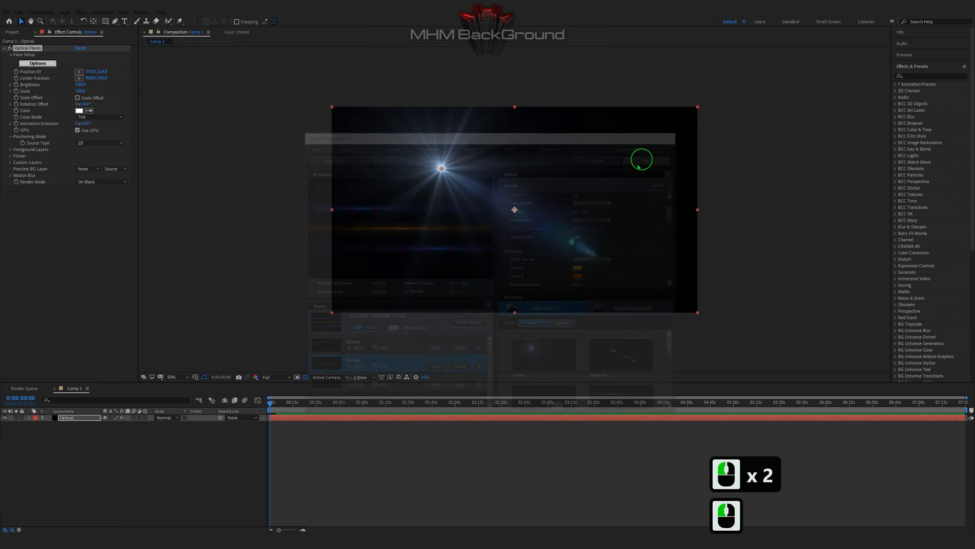
# Step: Set the Optical Flares Position XY to 590, 354
pyautogui.click(91, 71)
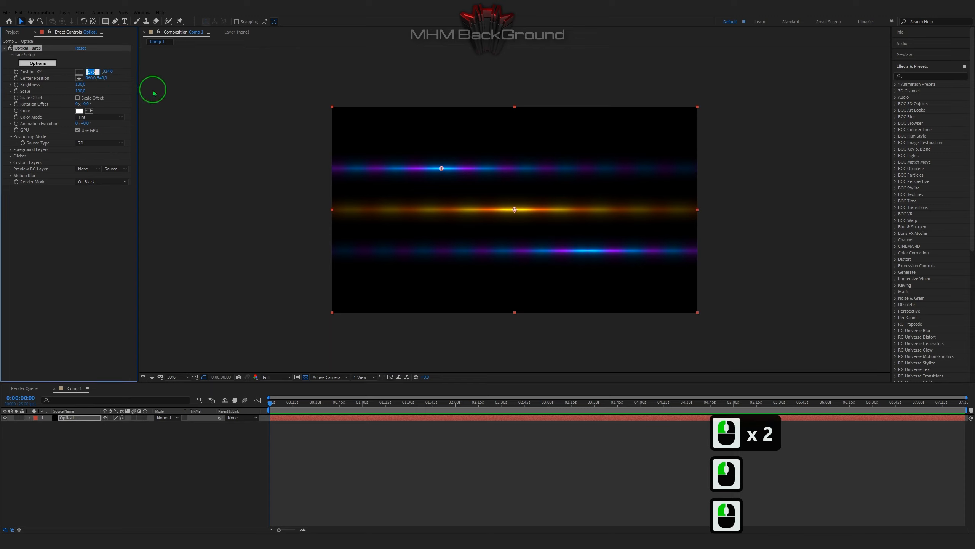
pyautogui.write('590')
pyautogui.press('Tab')
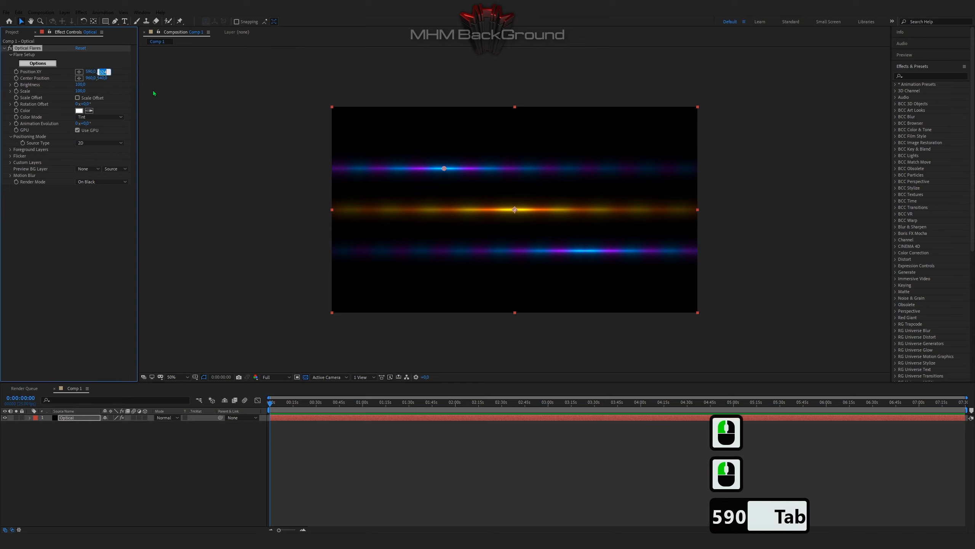
pyautogui.write('354')
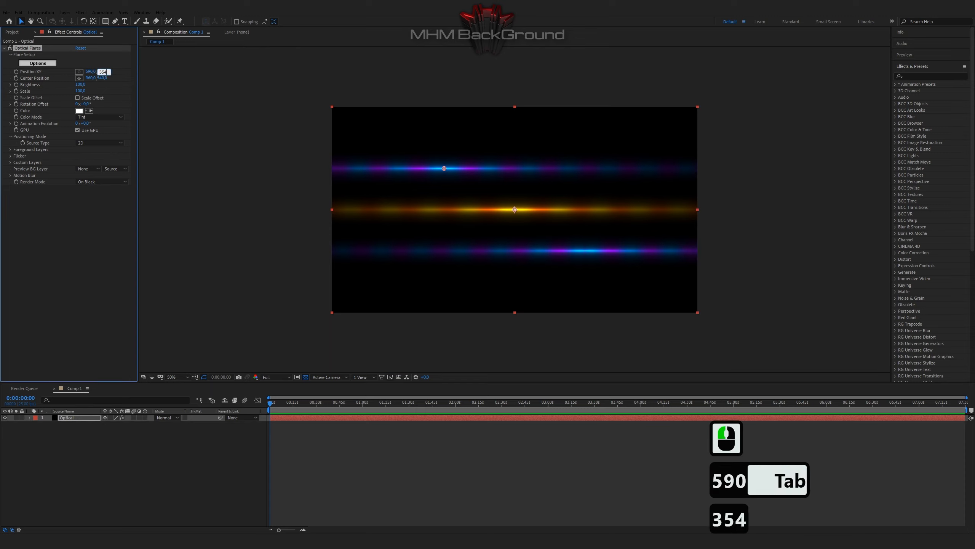
pyautogui.press('Tab')
# Step: Set the flare's Brightness to 360 and its Scale to 160
pyautogui.press('Tab')
pyautogui.press('Tab')
pyautogui.write('360')
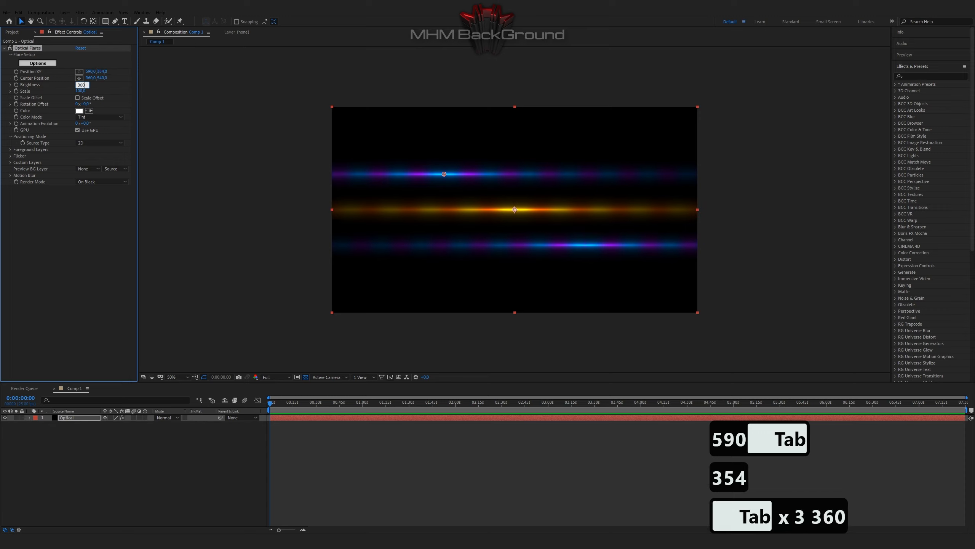
pyautogui.press('Tab')
pyautogui.write('160')
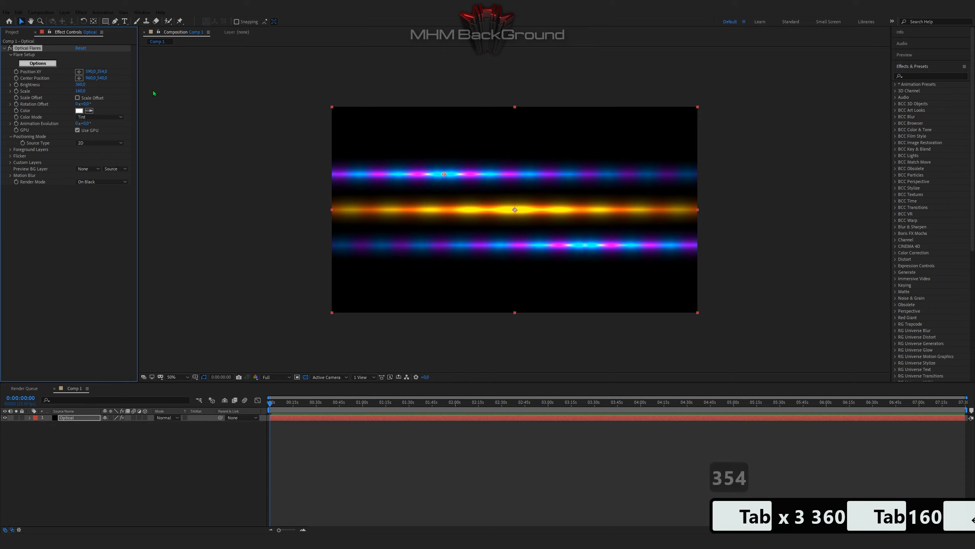
pyautogui.press('Return')
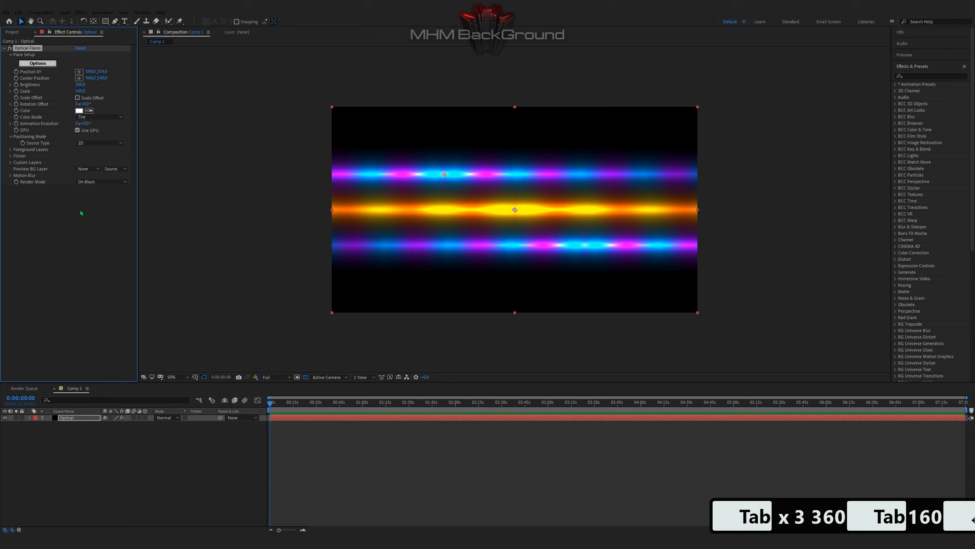
# Step: Set the flare's Render Mode to On Transparent and turn off the composition's transparency grid
pyautogui.click(91, 183)
pyautogui.click(103, 200)
pyautogui.click(77, 436)
pyautogui.rightClick(60, 456)
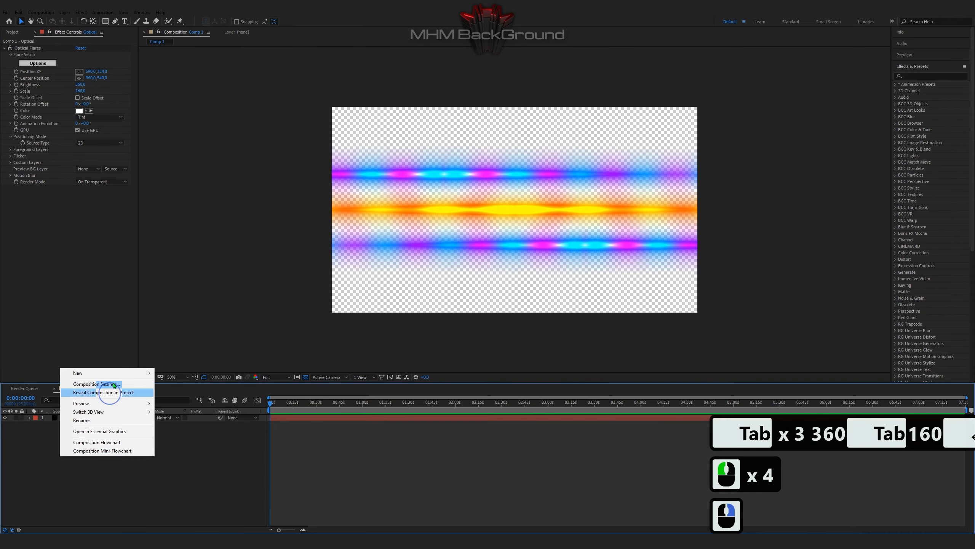
pyautogui.click(306, 377)
pyautogui.click(306, 376)
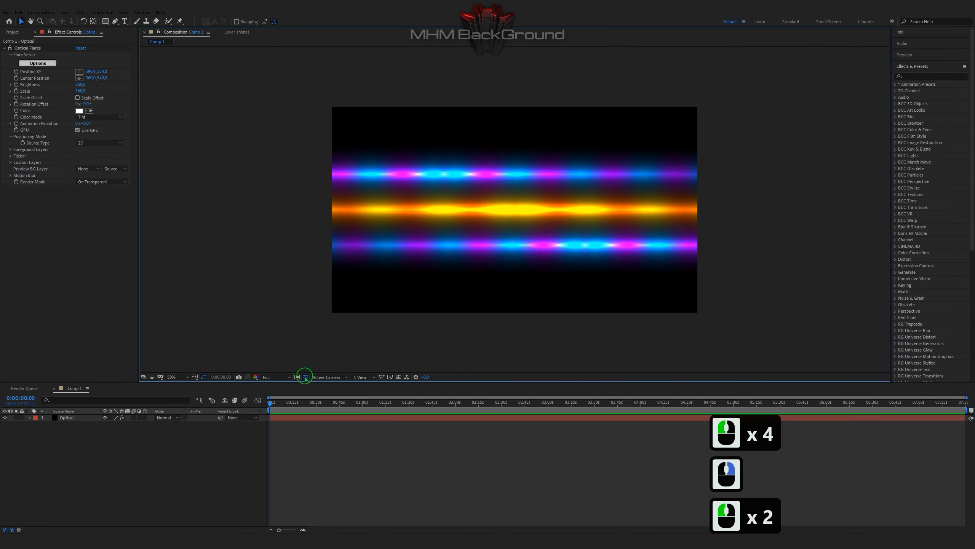
pyautogui.click(306, 377)
pyautogui.click(305, 377)
# Step: Create a new black solid named "Mir 3" in the composition
pyautogui.rightClick(110, 468)
pyautogui.moveTo(141, 384)
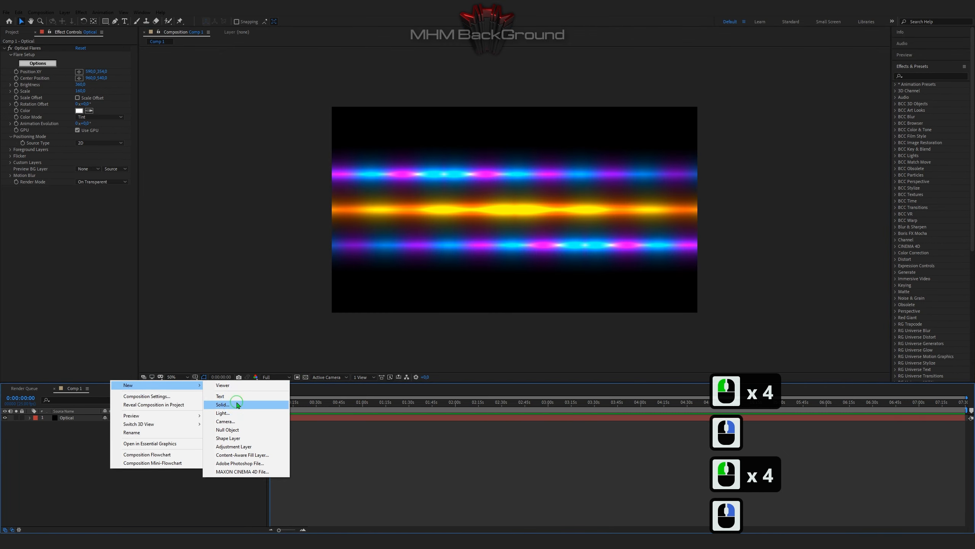
pyautogui.click(238, 404)
pyautogui.write('Mir')
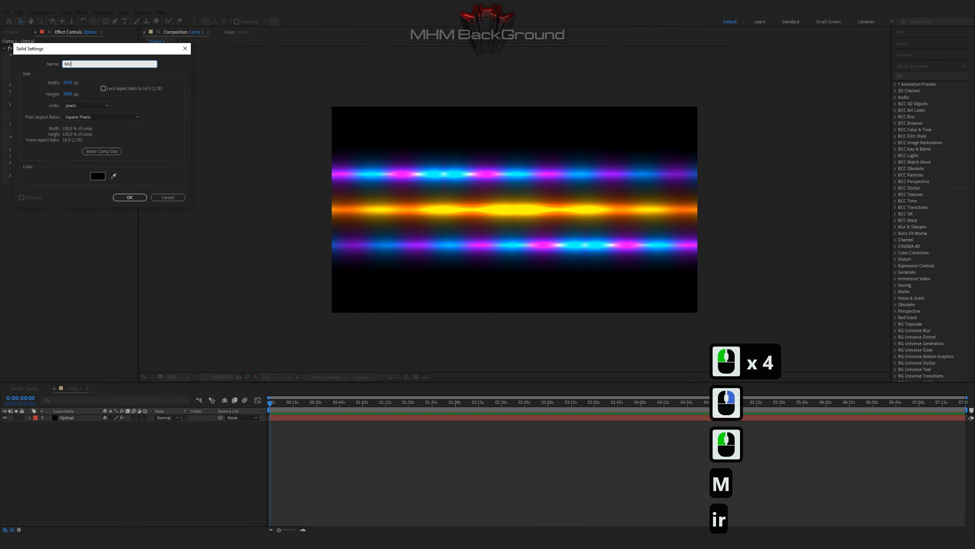
pyautogui.write(' 3')
pyautogui.press('Return')
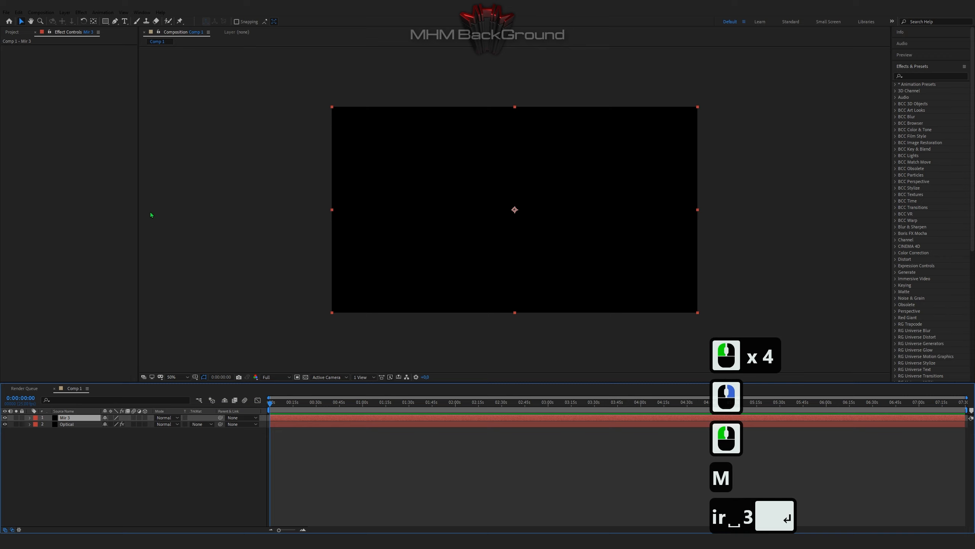
# Step: Apply the RG Trapcode Mir 3 effect to the Mir 3 solid
pyautogui.click(81, 12)
pyautogui.moveTo(173, 299)
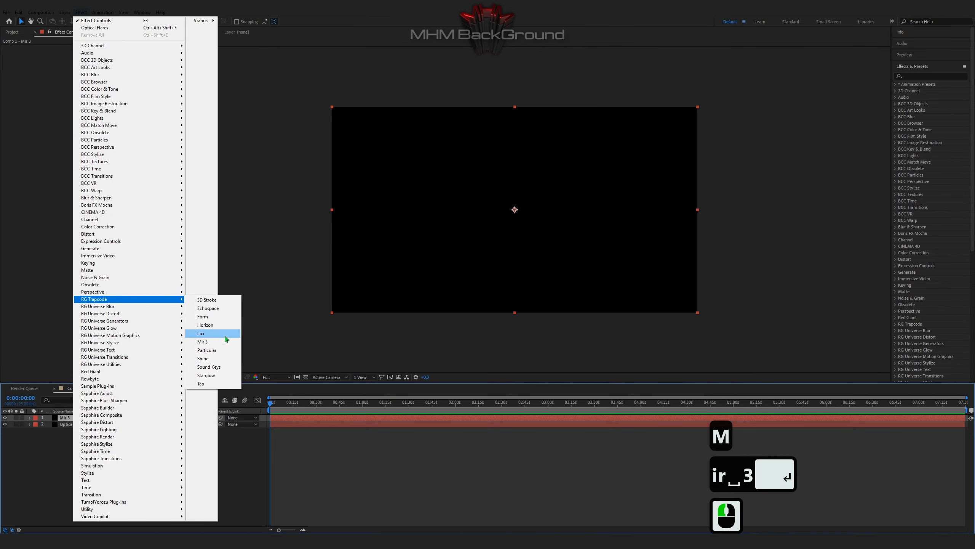
pyautogui.click(203, 341)
# Step: Set the Mir geometry's Size XYZ to 1800
pyautogui.click(11, 75)
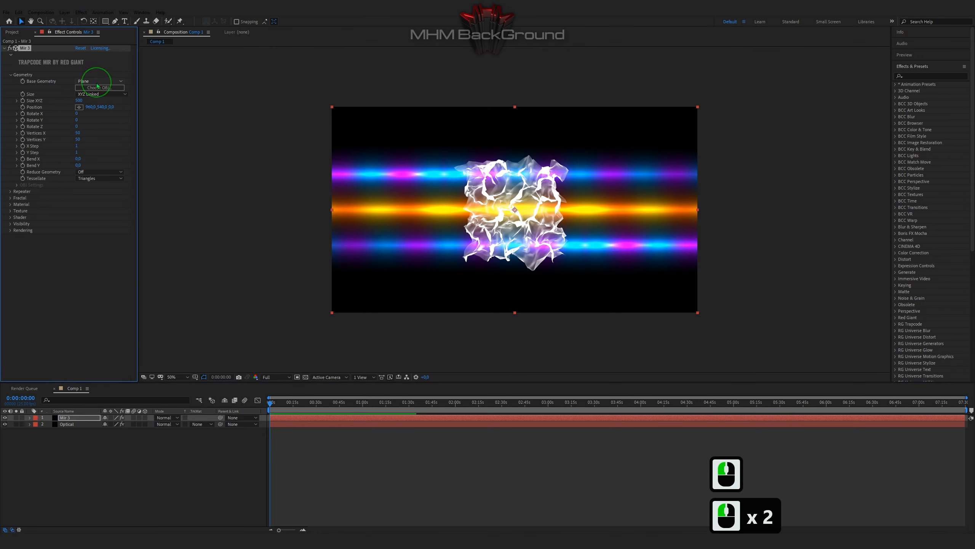
pyautogui.click(79, 100)
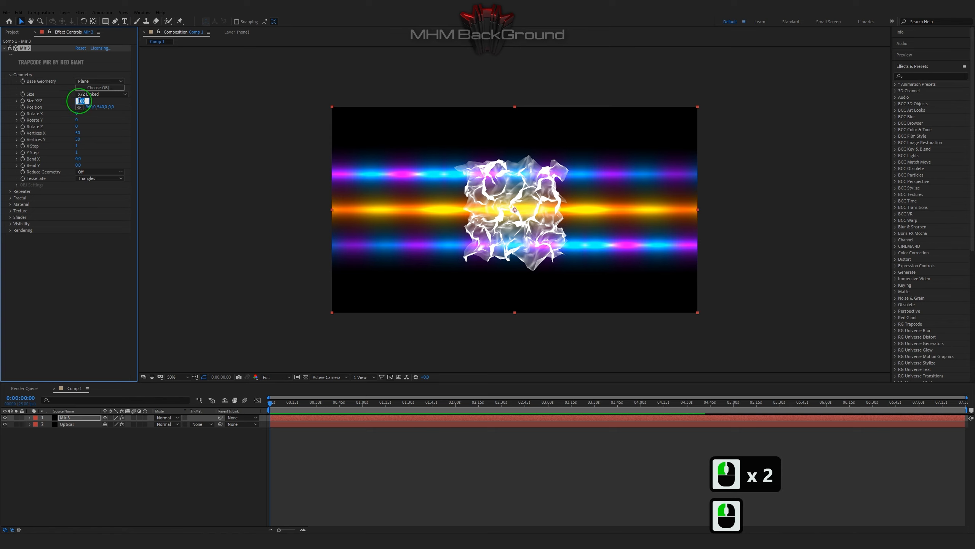
pyautogui.write('1800')
pyautogui.press('Tab')
# Step: Set the Mir geometry's Vertices X to 887 and Vertices Y to 2
pyautogui.press('Tab')
pyautogui.press('Tab')
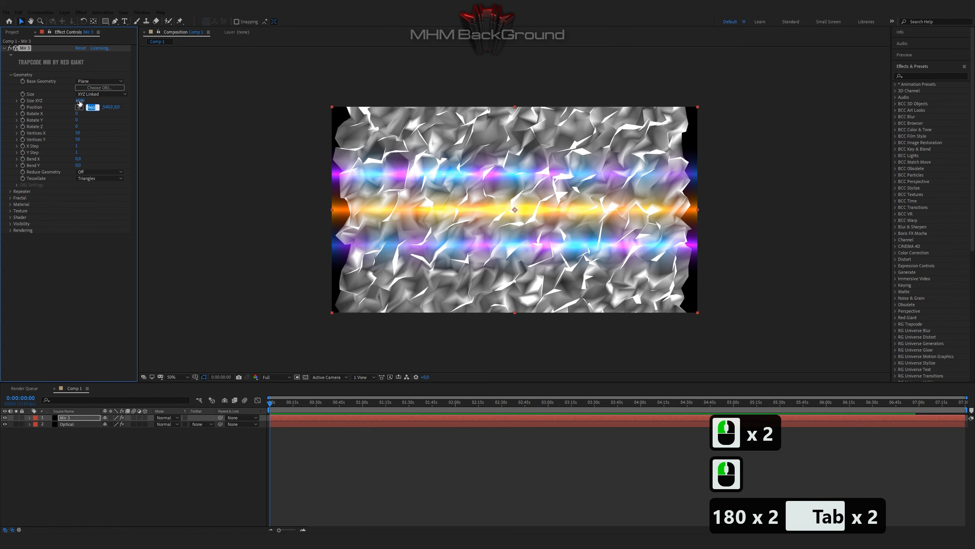
pyautogui.press('Tab')
pyautogui.press('Tab')
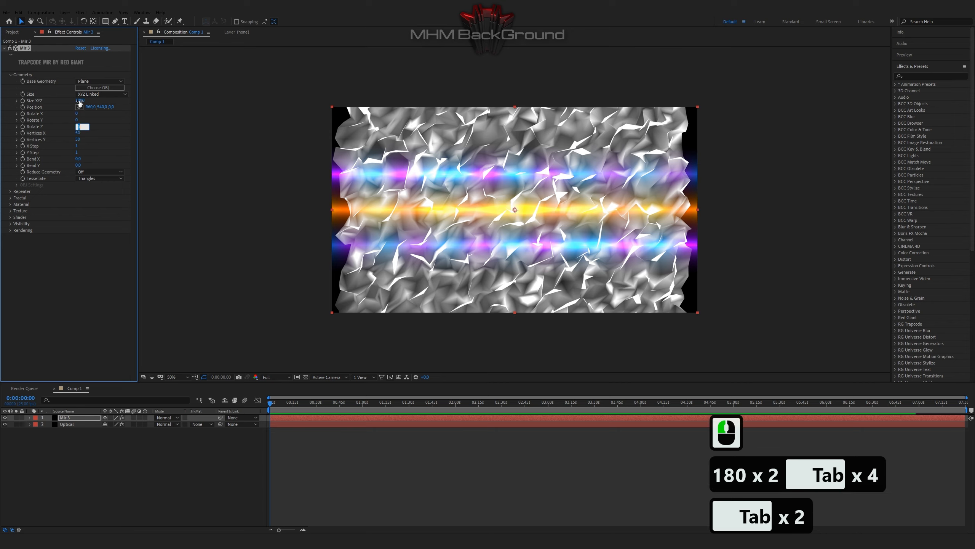
pyautogui.press('Tab')
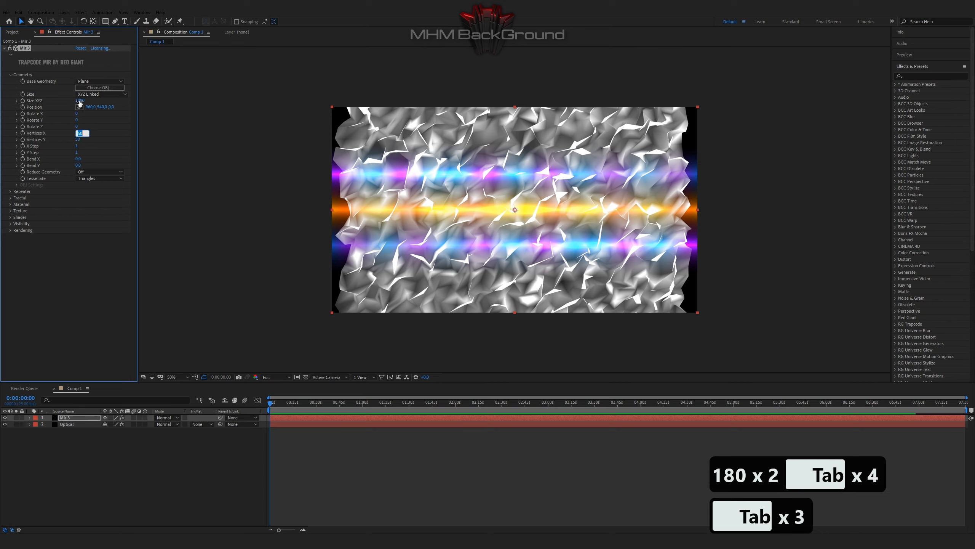
pyautogui.write('887')
pyautogui.press('Tab')
pyautogui.write('2')
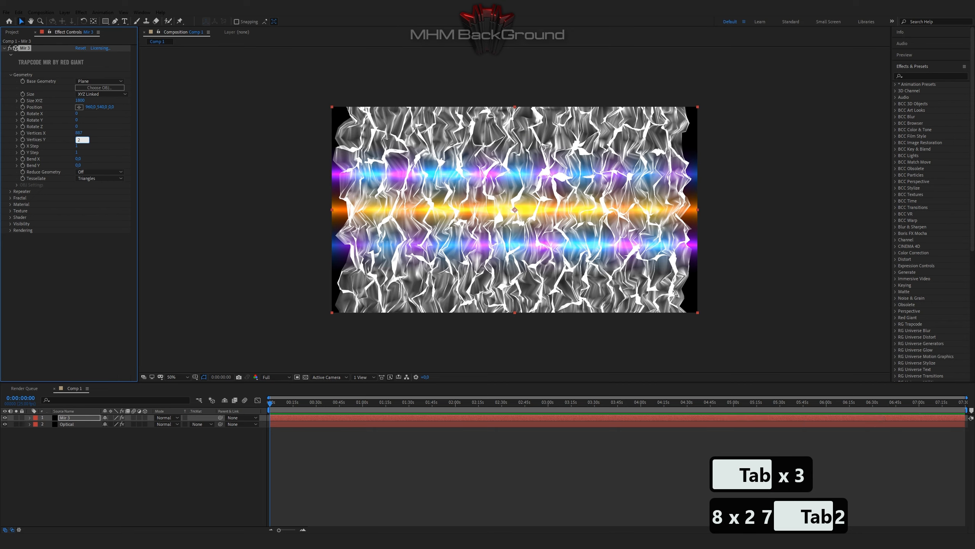
# Step: Set the Mir geometry's X Step to 2 and Y Step to 1
pyautogui.press('Tab')
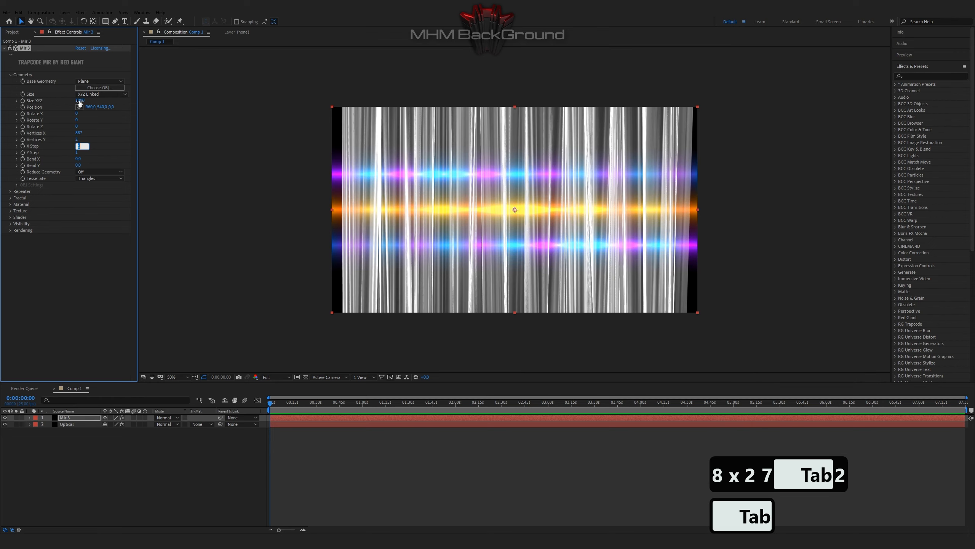
pyautogui.write('2')
pyautogui.press('Tab')
pyautogui.write('1')
pyautogui.press('Return')
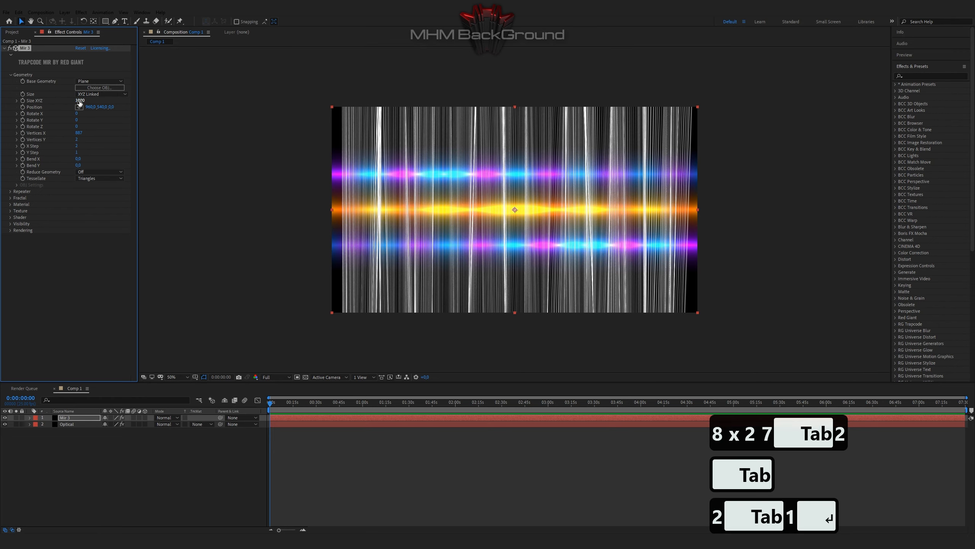
# Step: Set the Mir 3 Fractal Type to Multi
pyautogui.click(11, 190)
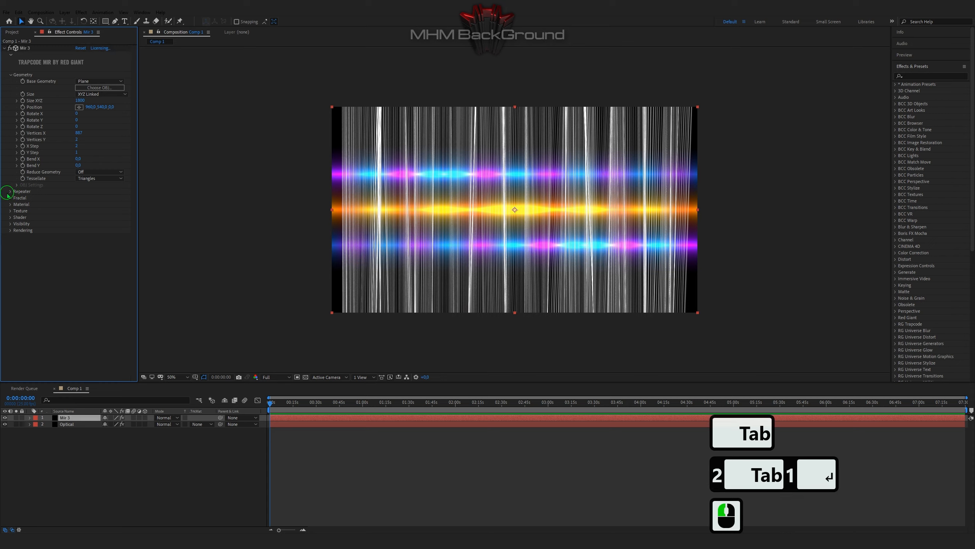
pyautogui.click(10, 191)
pyautogui.click(10, 191)
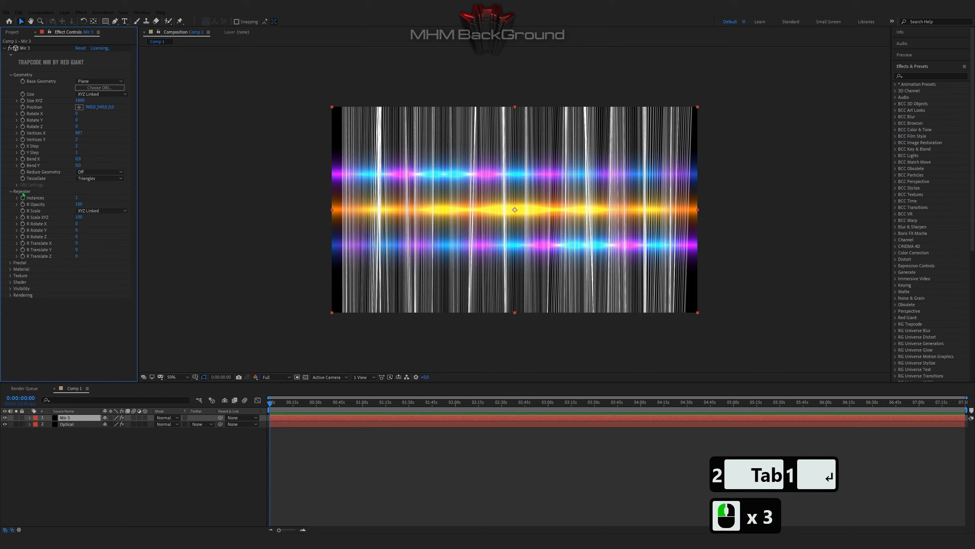
pyautogui.click(11, 191)
pyautogui.click(10, 197)
pyautogui.click(101, 204)
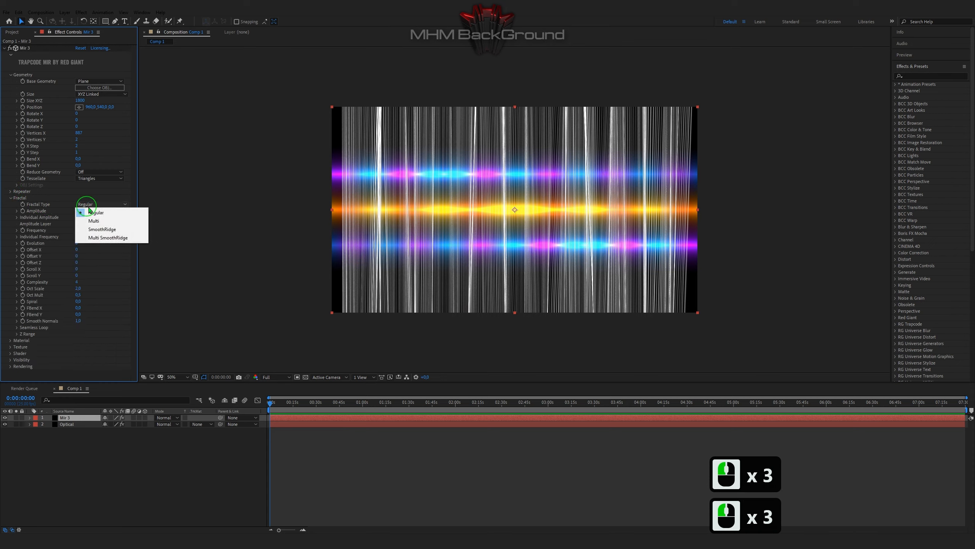
pyautogui.click(108, 222)
# Step: Set the Mir fractal's Amplitude to -53 and its Frequency to 436
pyautogui.click(80, 210)
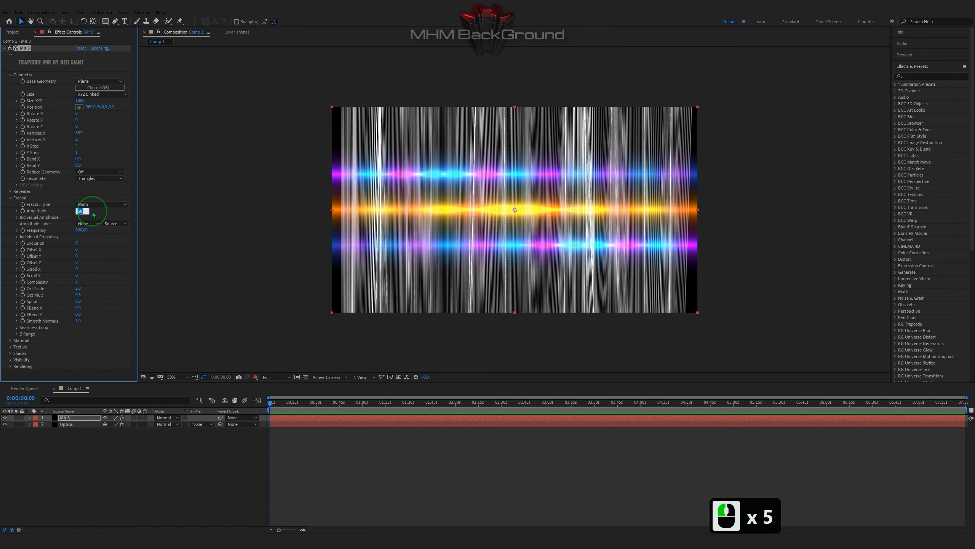
pyautogui.write('-53')
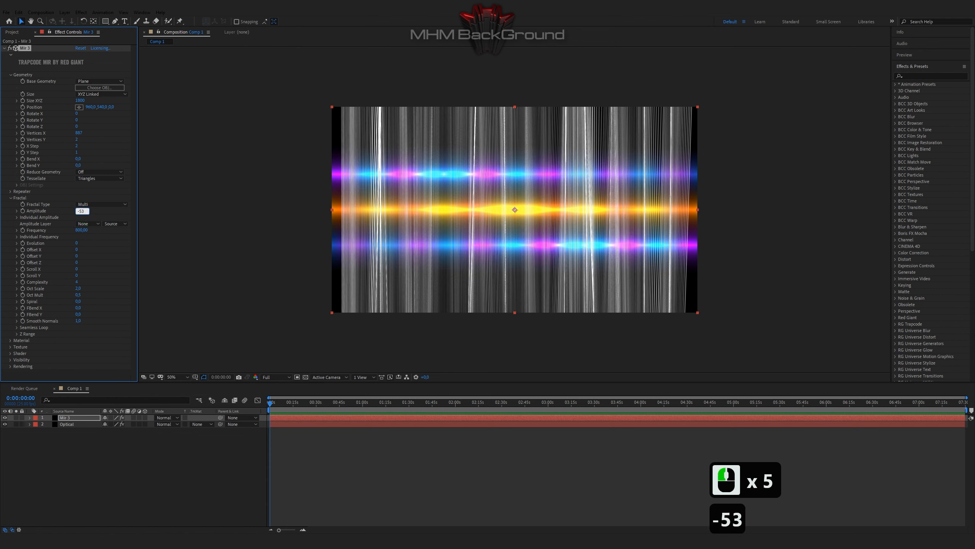
pyautogui.press('Return')
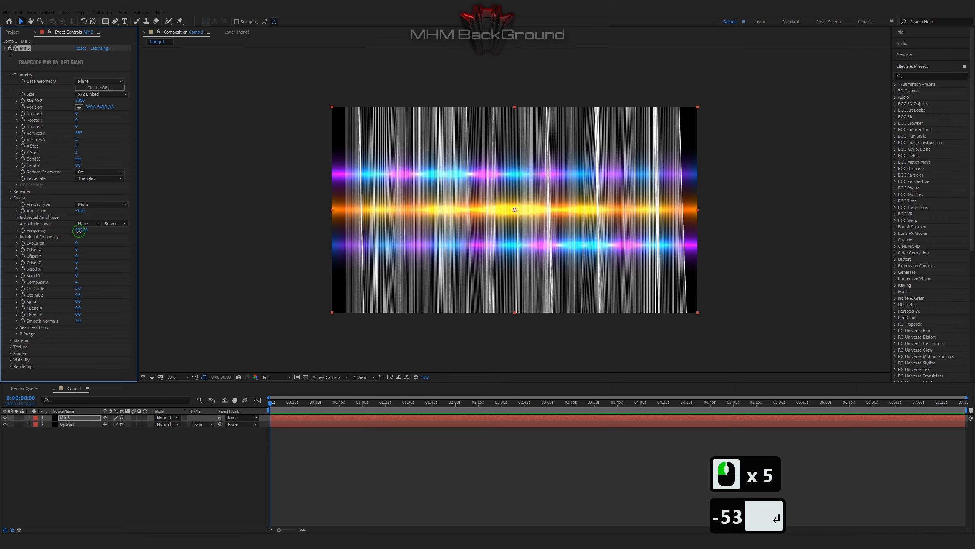
pyautogui.click(79, 229)
pyautogui.write('436')
pyautogui.click(92, 240)
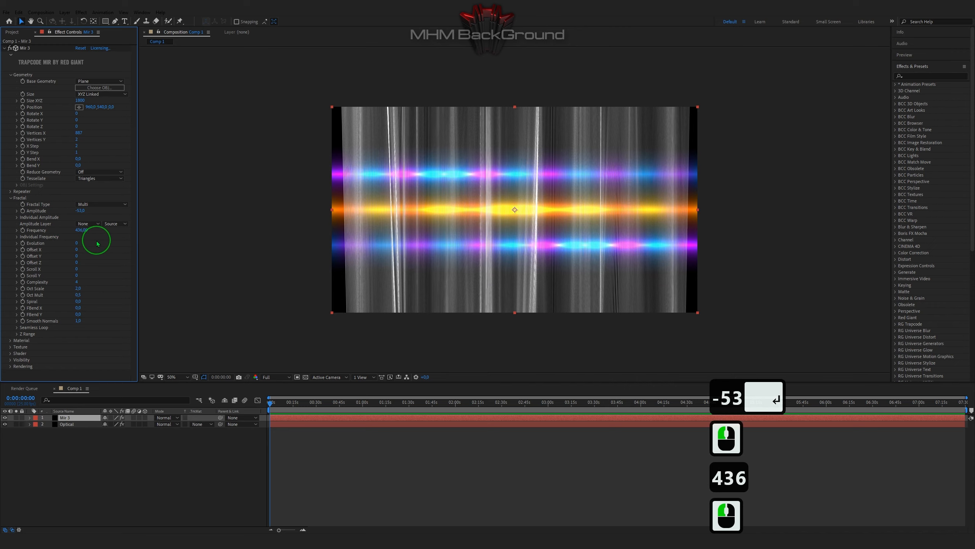
# Step: Add the expression time*1 to the Mir fractal's Evolution property
pyautogui.keyDown('alt'); pyautogui.click(23, 243); pyautogui.keyUp('alt')
pyautogui.write('t')
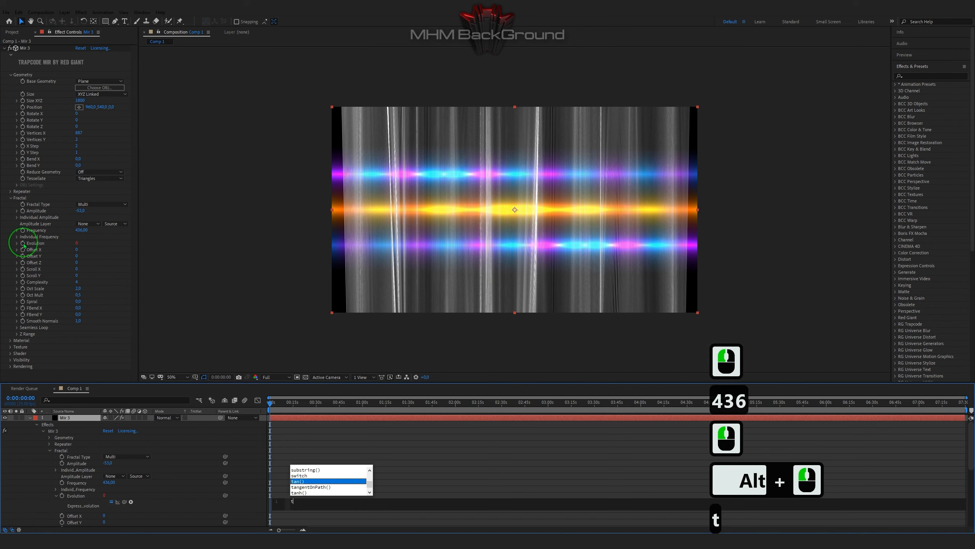
pyautogui.write('ime*1')
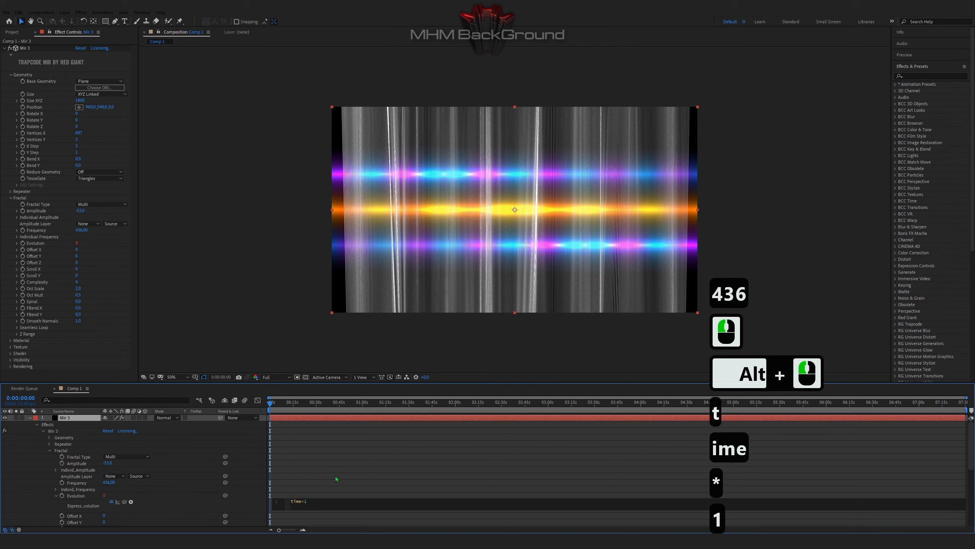
pyautogui.click(353, 479)
pyautogui.click(352, 479)
# Step: Play a short preview of the evolving Mir line geometry
pyautogui.press('space')
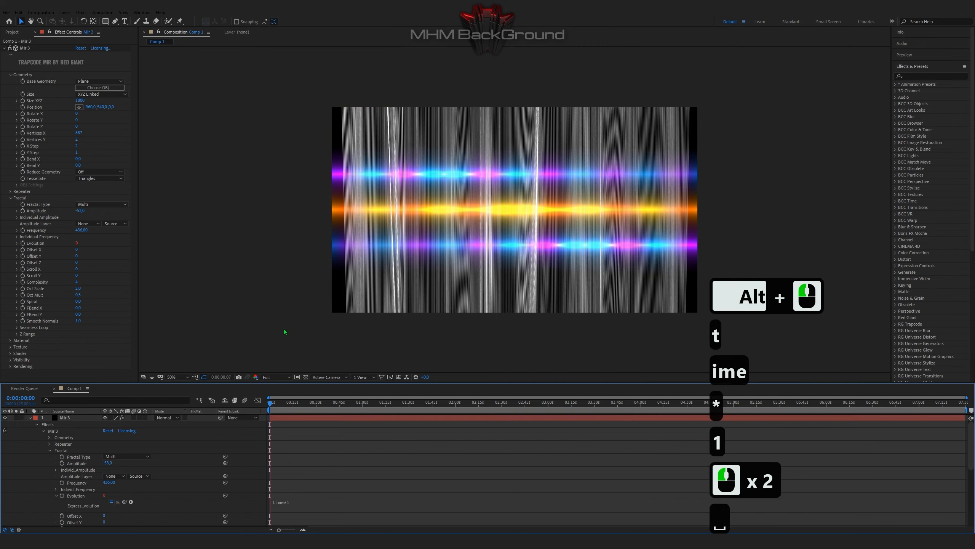
pyautogui.press('space')
pyautogui.press('space')
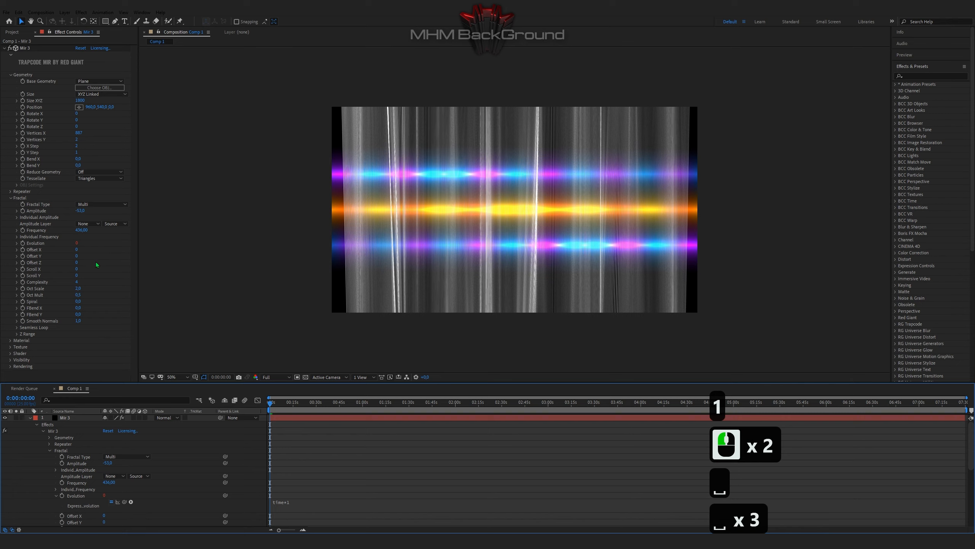
# Step: Use the Optical layer as the Mir Texture Layer, with its source set to Effects & Masks
pyautogui.click(77, 288)
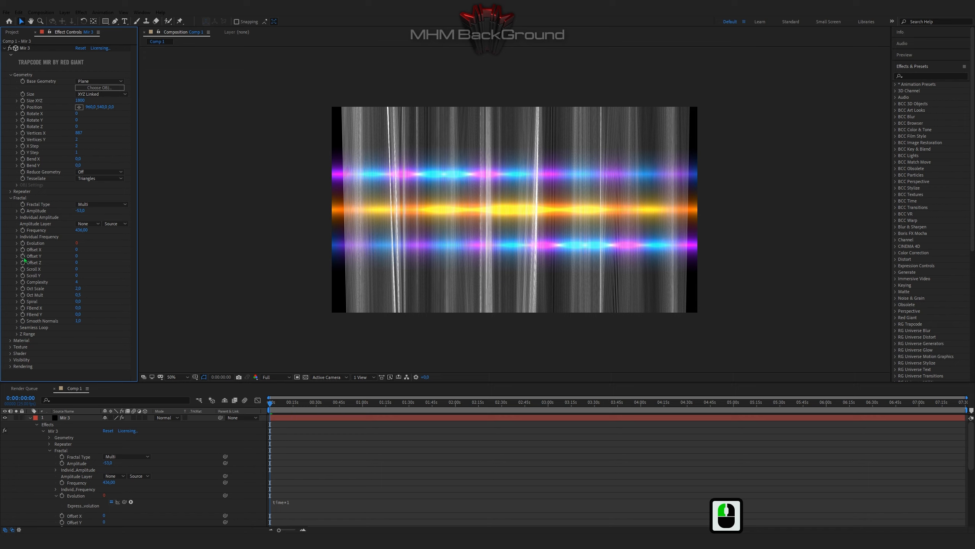
pyautogui.click(11, 198)
pyautogui.click(11, 77)
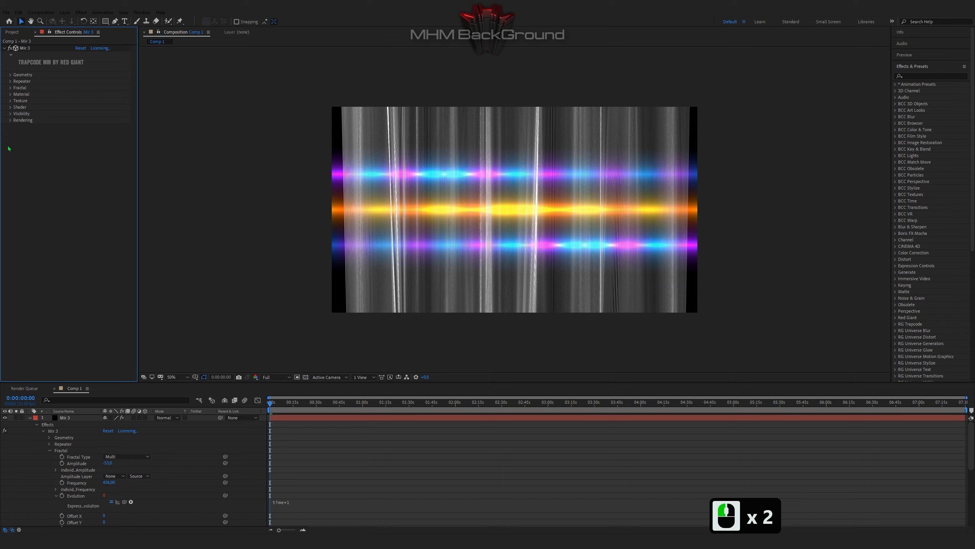
pyautogui.click(10, 101)
pyautogui.click(88, 107)
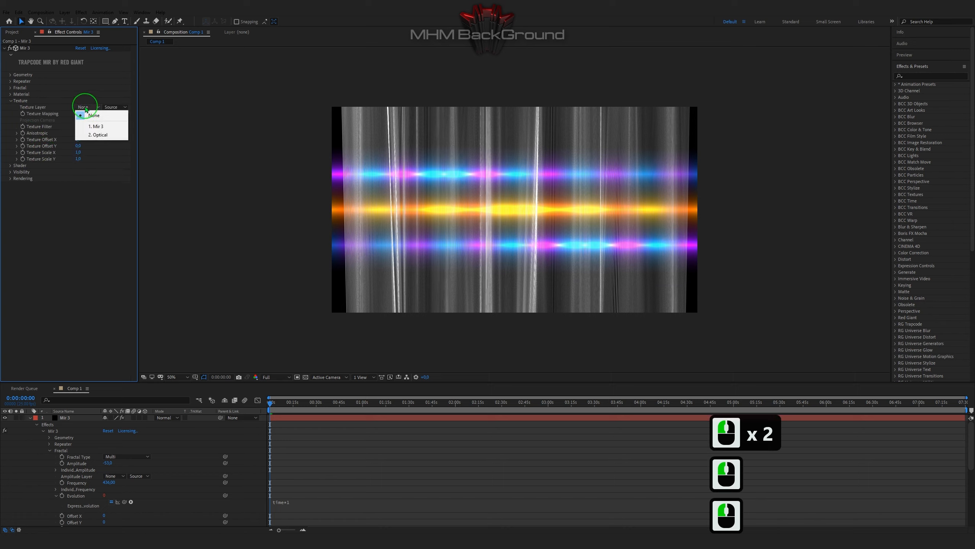
pyautogui.click(98, 134)
pyautogui.click(115, 107)
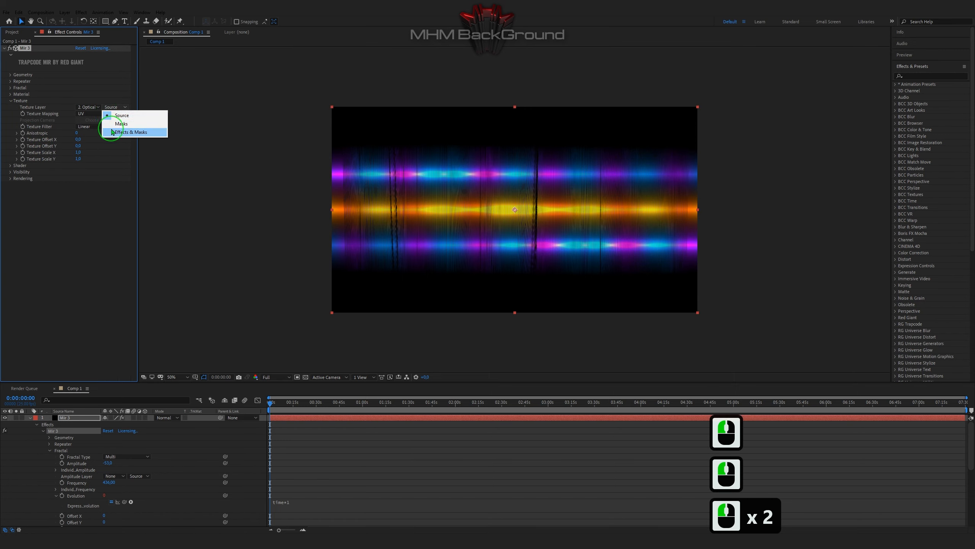
pyautogui.click(123, 132)
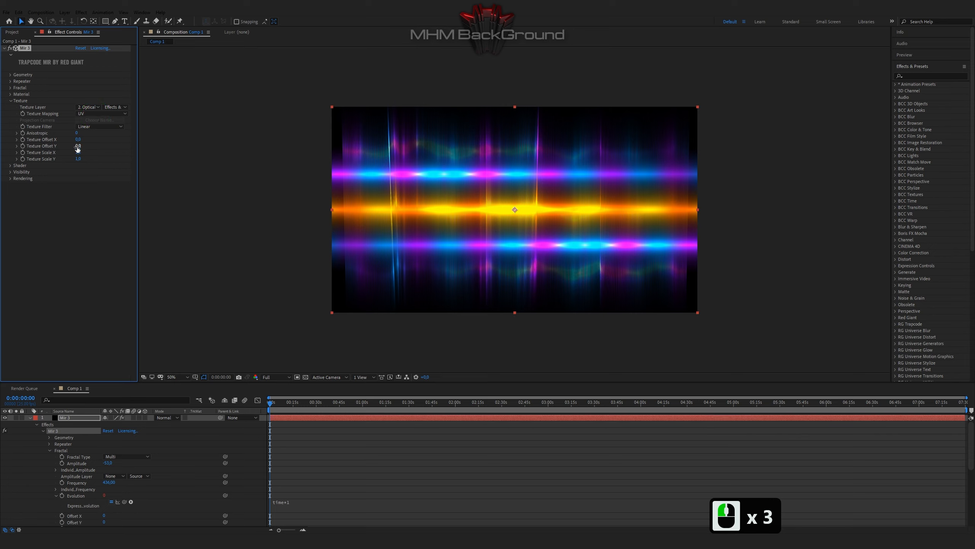
# Step: Set the Mir 3 Shader option to Smooth
pyautogui.click(10, 165)
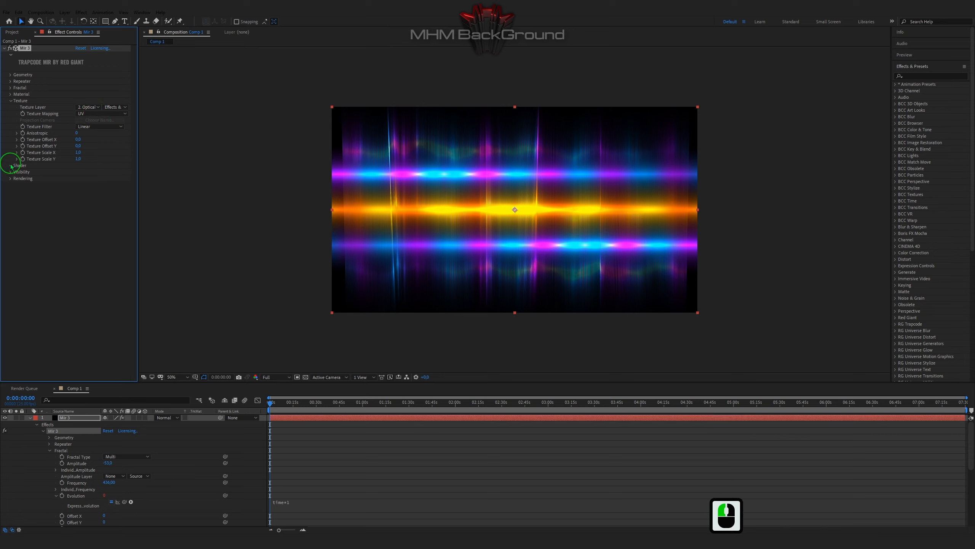
pyautogui.click(96, 173)
pyautogui.click(99, 189)
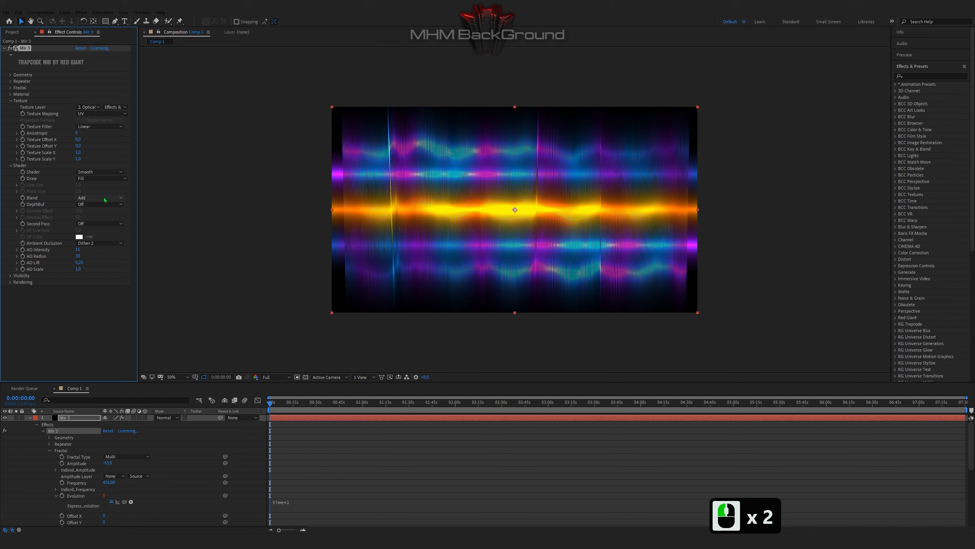
# Step: Preview the composition's animation with the textured, smooth-shaded Mir layer
pyautogui.click(103, 317)
pyautogui.press('space')
pyautogui.press('space')
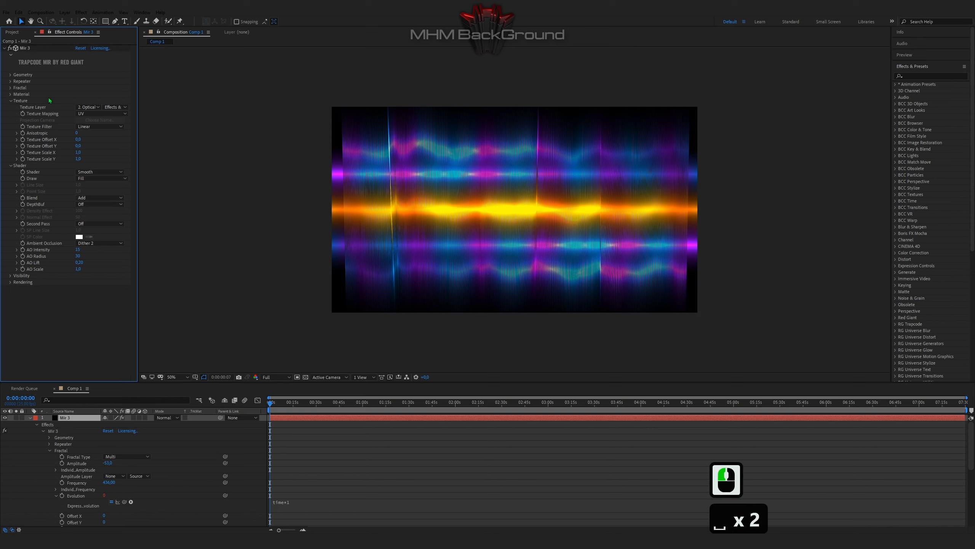
pyautogui.click(10, 75)
pyautogui.press('space')
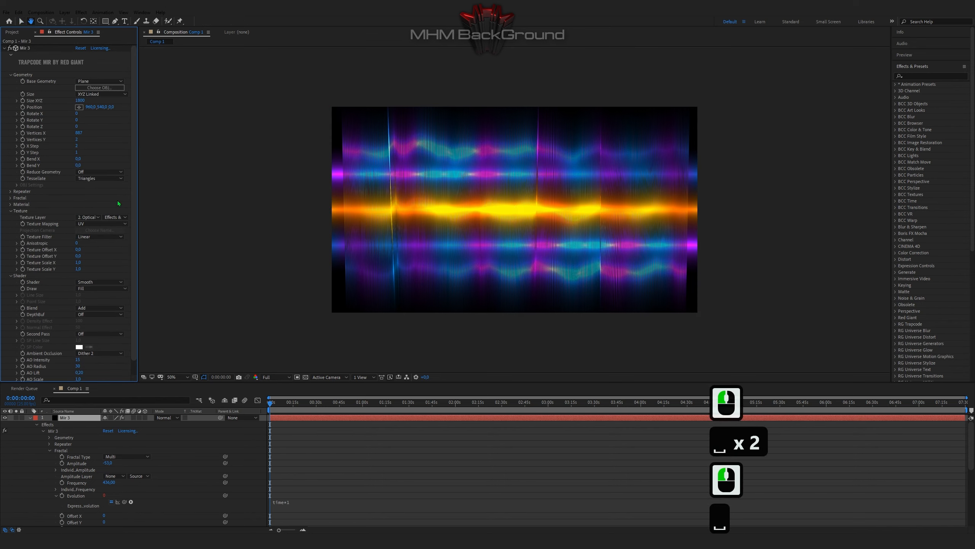
pyautogui.press('space')
pyautogui.press('space')
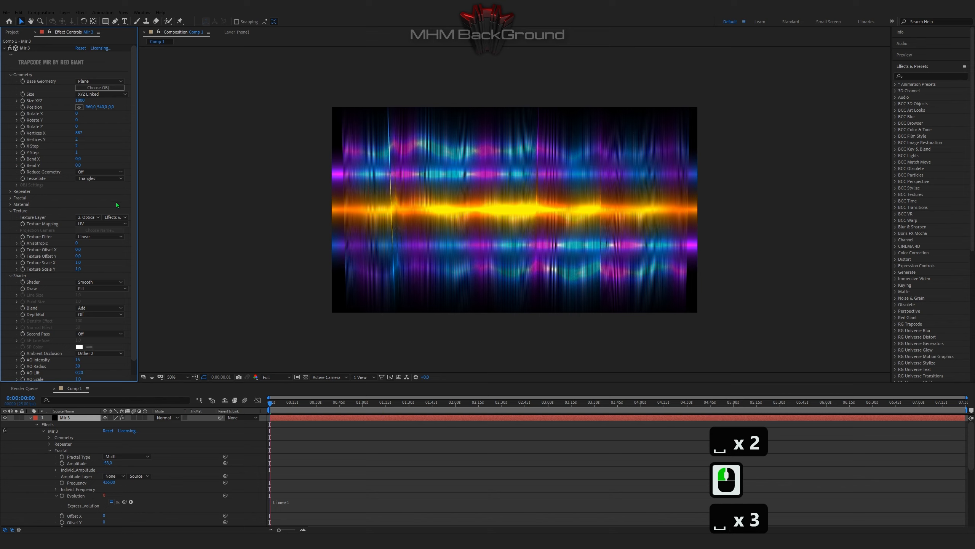
pyautogui.press('space')
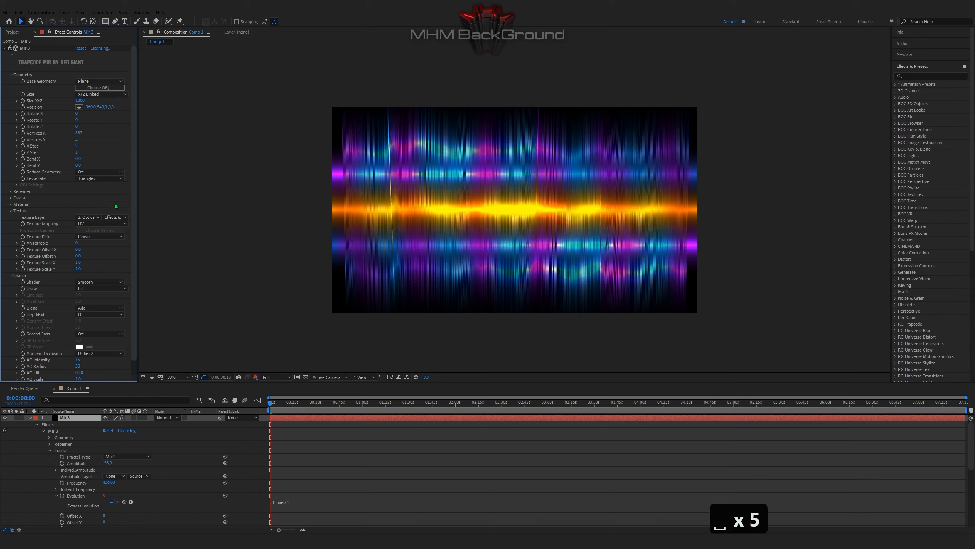
pyautogui.press('space')
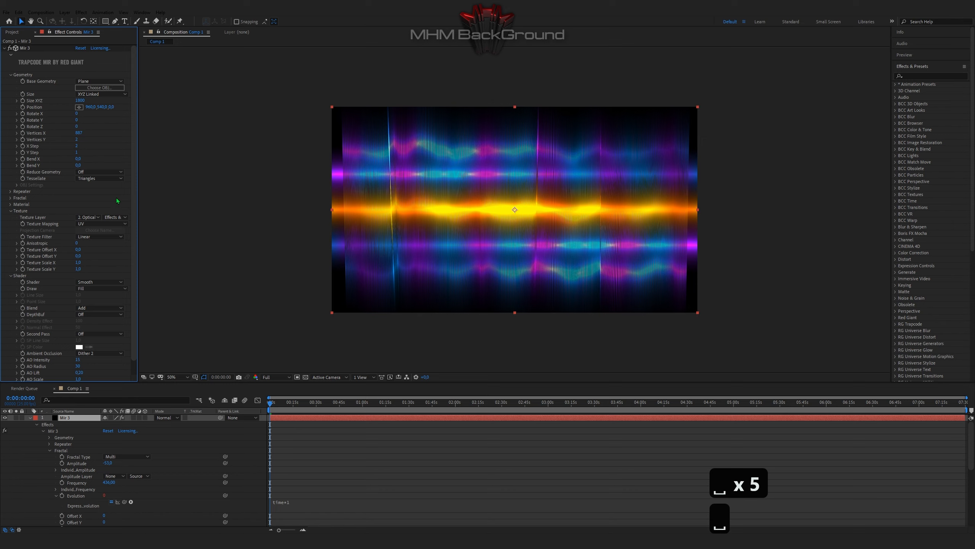
# Step: Collapse the Mir 3 layer's properties and add a new adjustment layer above it
pyautogui.click(30, 418)
pyautogui.click(63, 447)
pyautogui.rightClick(79, 459)
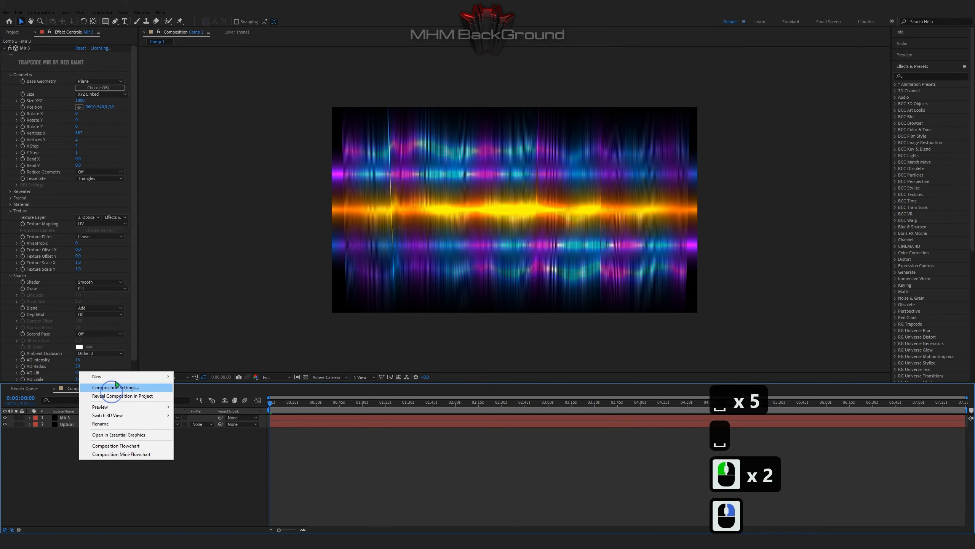
pyautogui.moveTo(146, 376)
pyautogui.click(203, 437)
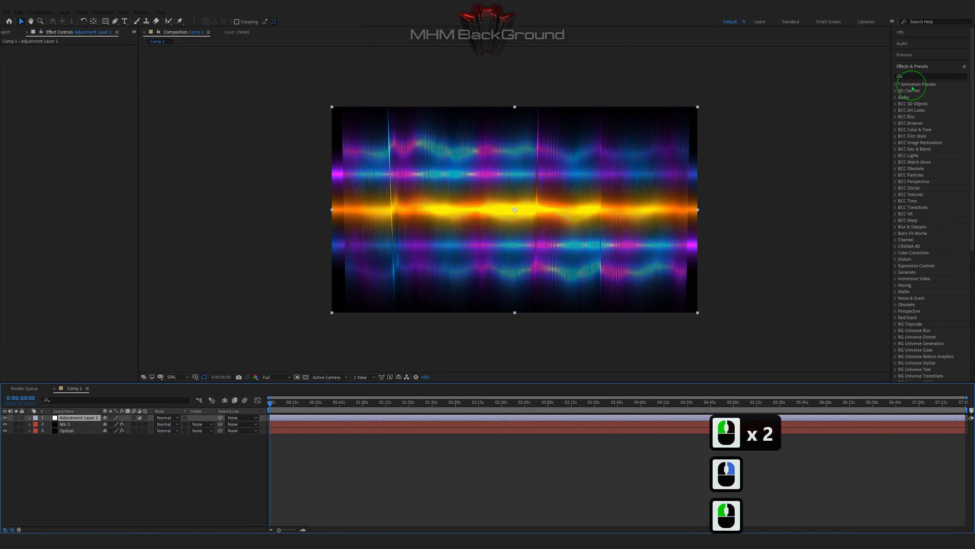
# Step: Hide the Optical layer and apply the Stylize Glow effect to the adjustment layer
pyautogui.doubleClick(914, 76)
pyautogui.write('glow')
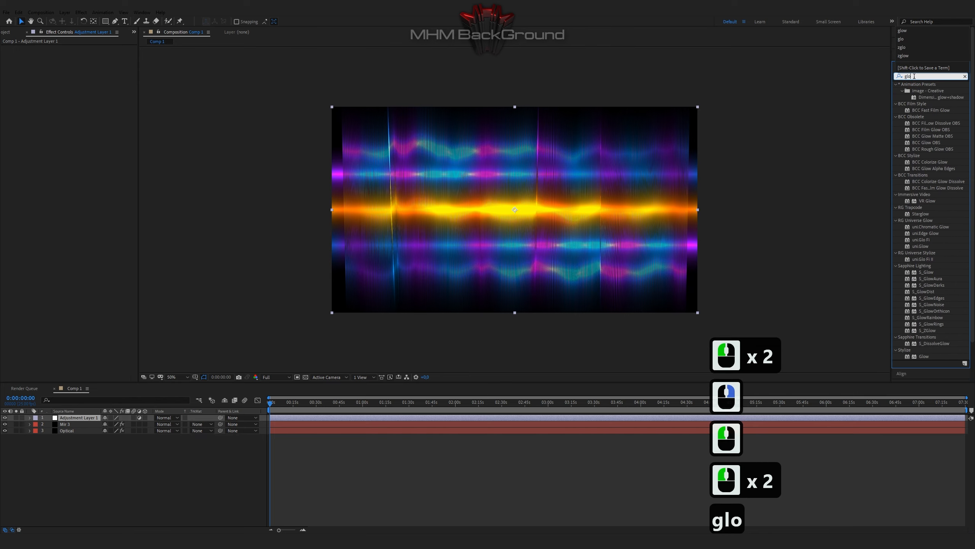
pyautogui.click(5, 430)
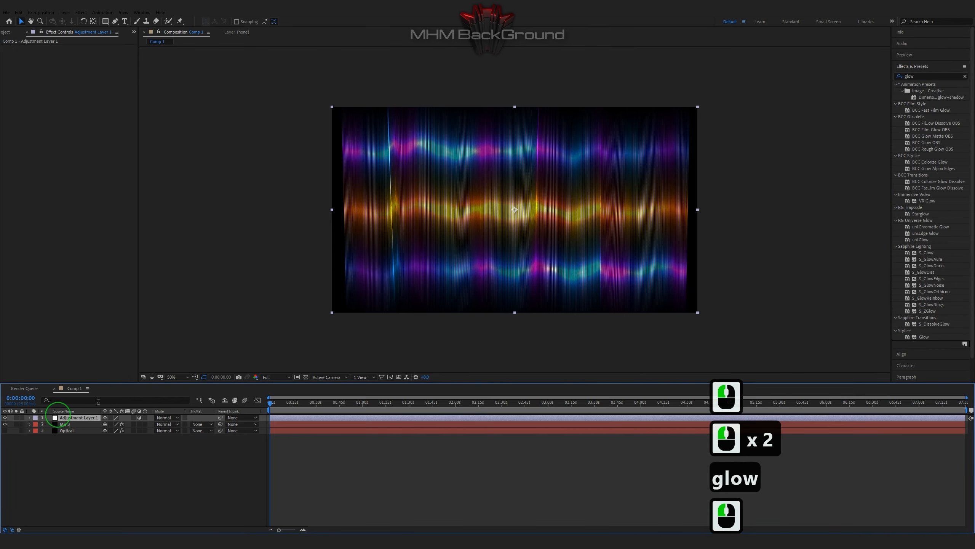
pyautogui.click(924, 337)
pyautogui.doubleClick(923, 337)
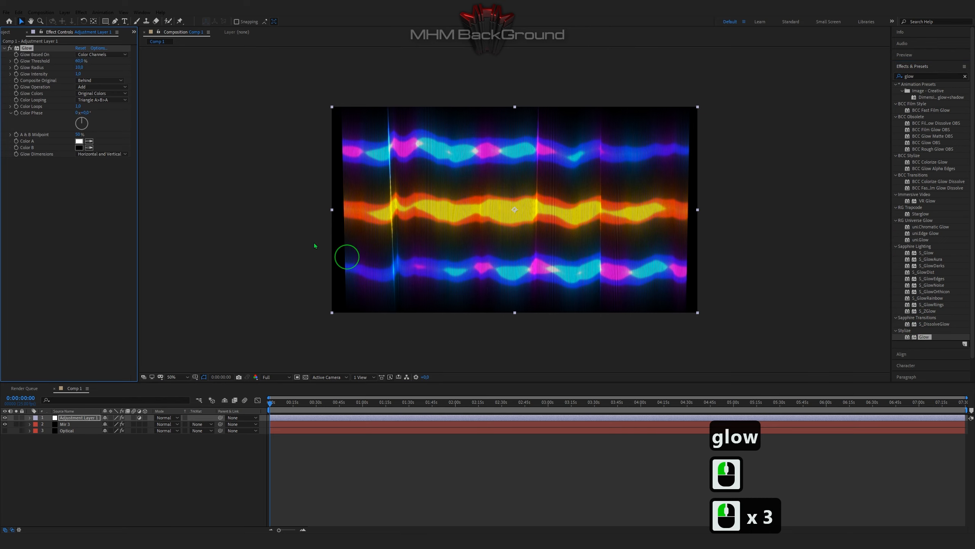
# Step: Set the adjustment layer's Glow Radius to 589
pyautogui.click(79, 61)
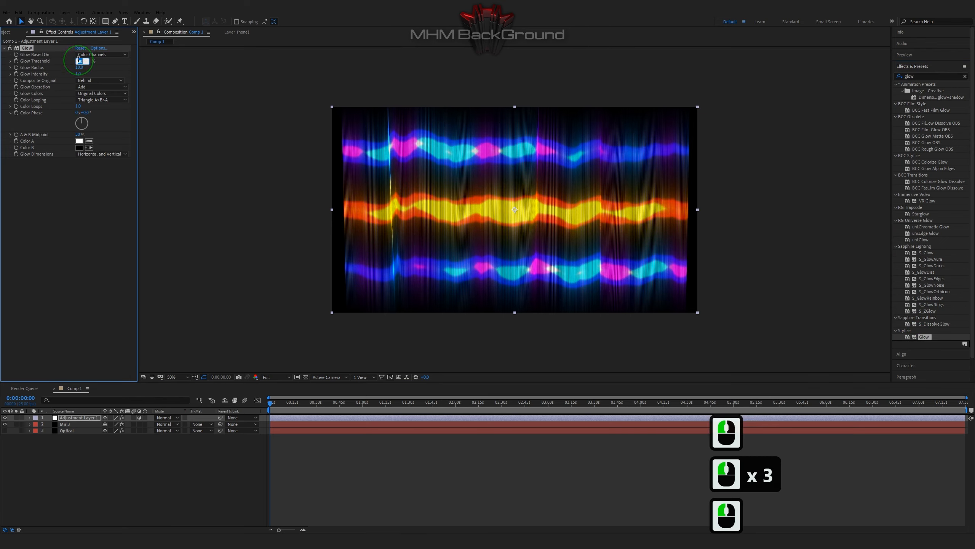
pyautogui.press('Tab')
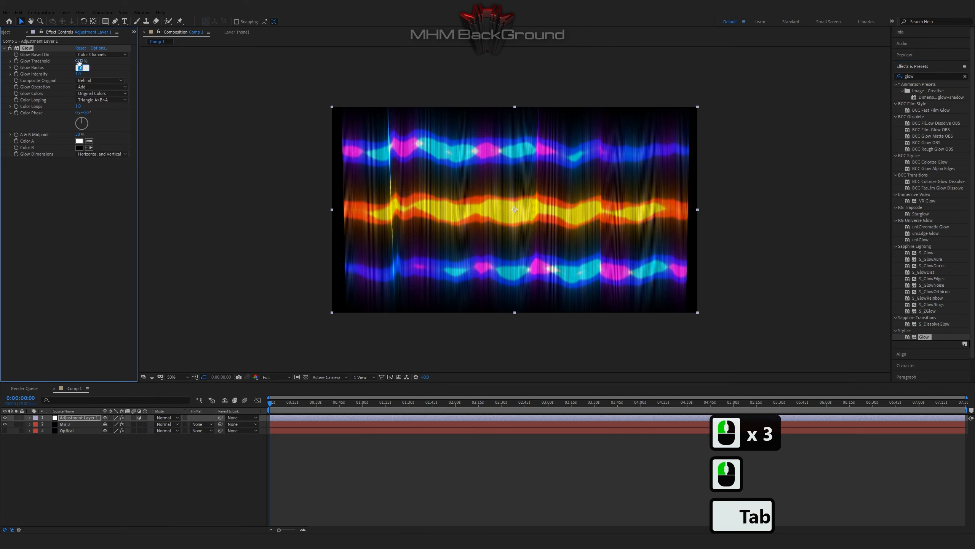
pyautogui.write('589')
pyautogui.press('Return')
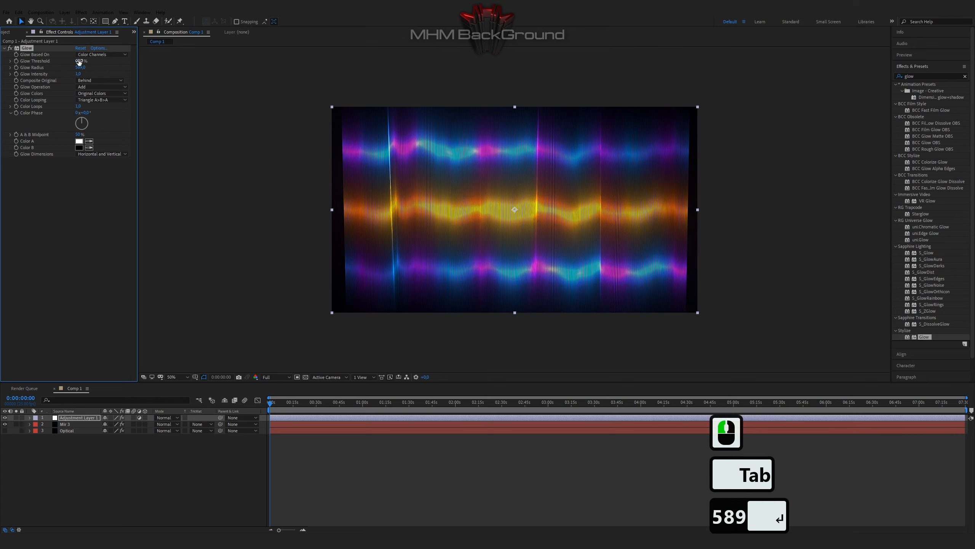
# Step: Find the Sapphire S_TimeWarpRGB effect and apply it to the adjustment layer
pyautogui.moveTo(931, 77); pyautogui.dragTo(840, 78)
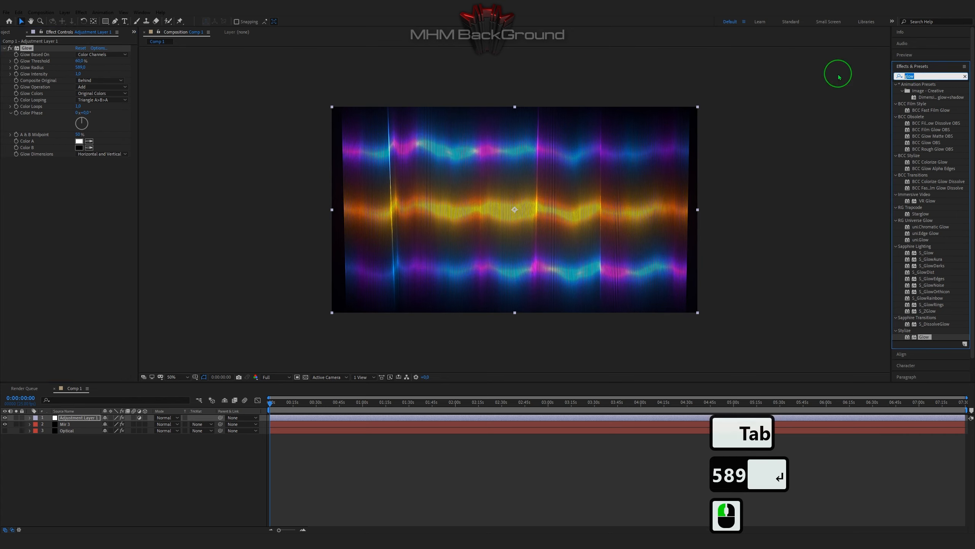
pyautogui.write('timew')
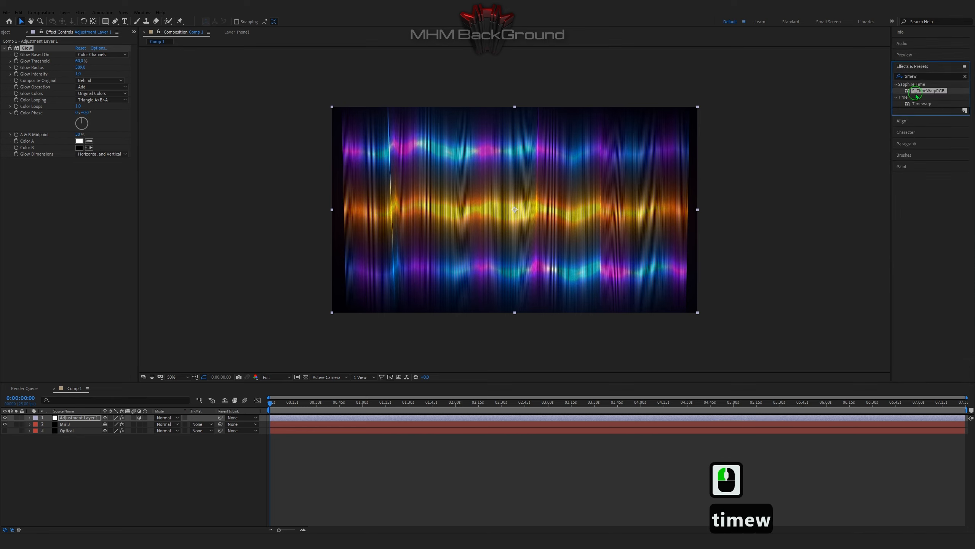
pyautogui.doubleClick(928, 91)
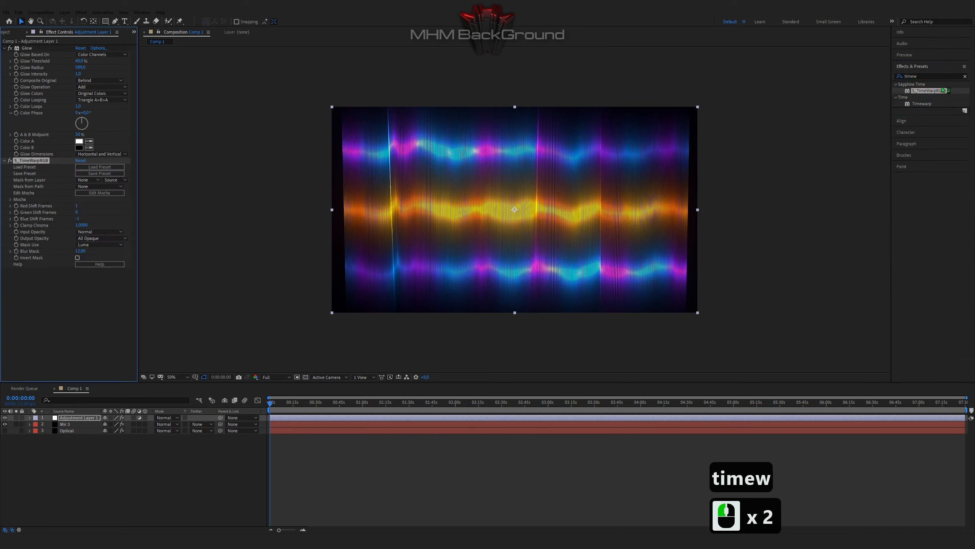
pyautogui.moveTo(923, 76); pyautogui.dragTo(831, 80)
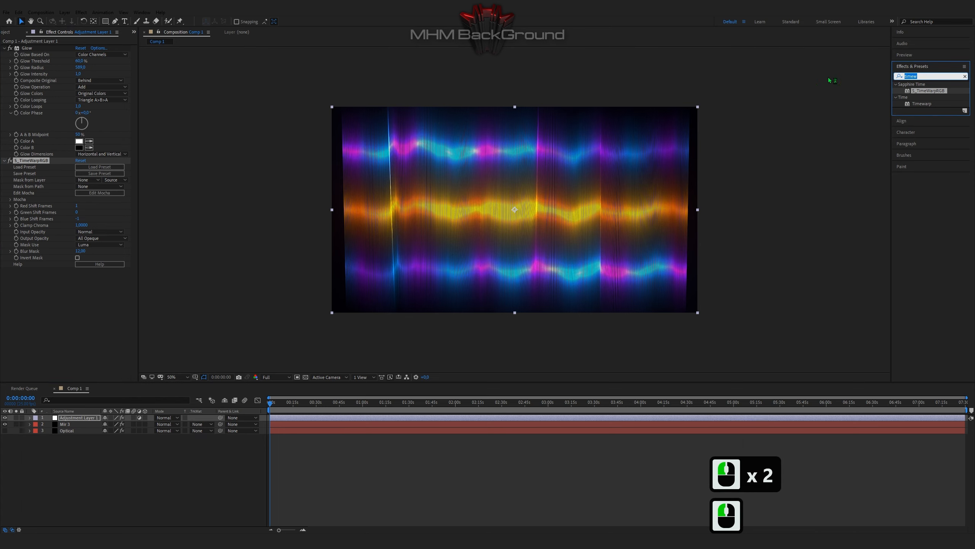
# Step: Apply the Sapphire S_Mosaic effect to the adjustment layer and set its Pixel Frequency to 67
pyautogui.write('mos')
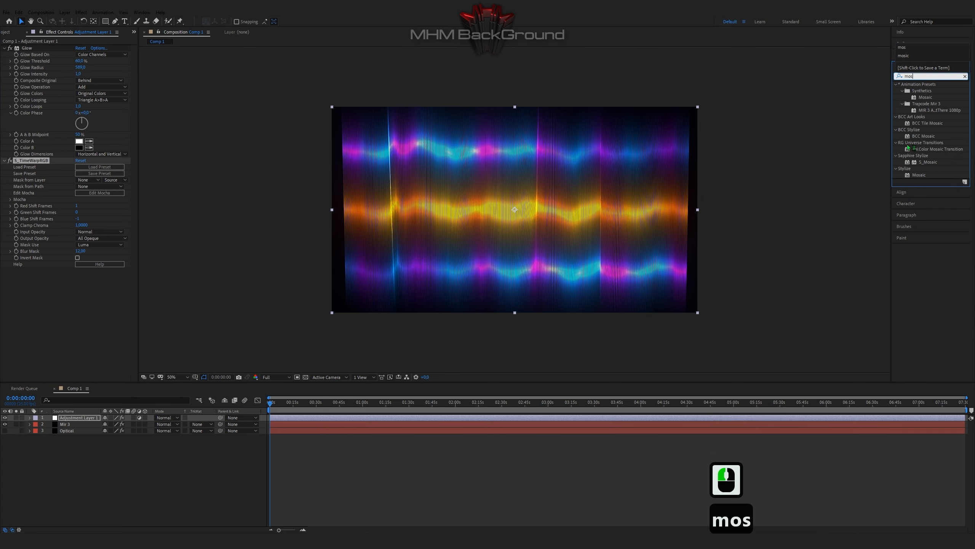
pyautogui.moveTo(926, 138); pyautogui.dragTo(929, 162)
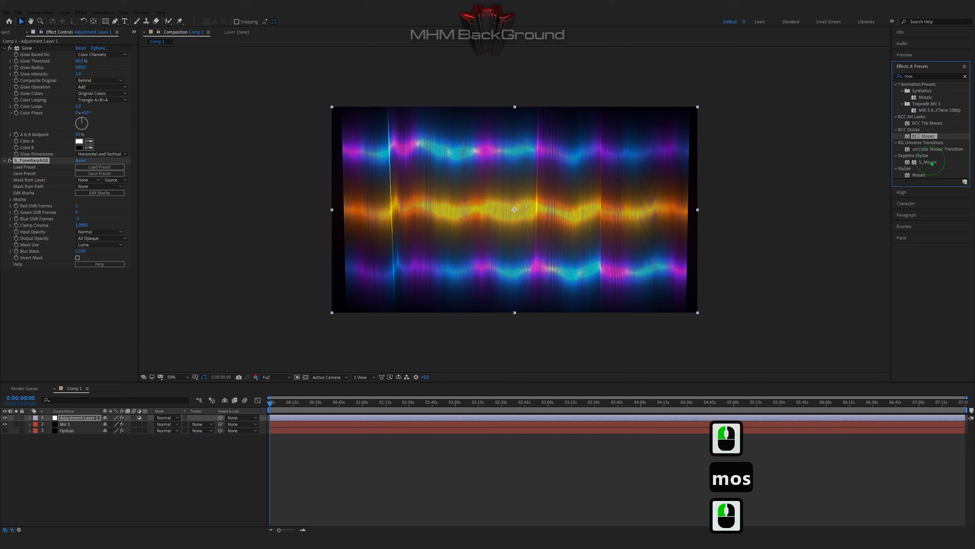
pyautogui.doubleClick(931, 163)
pyautogui.click(80, 307)
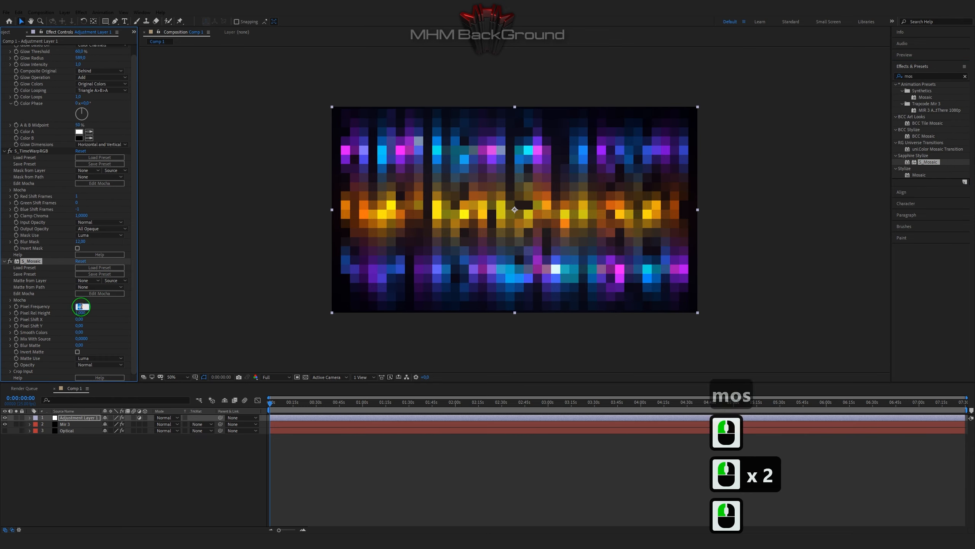
pyautogui.write('67')
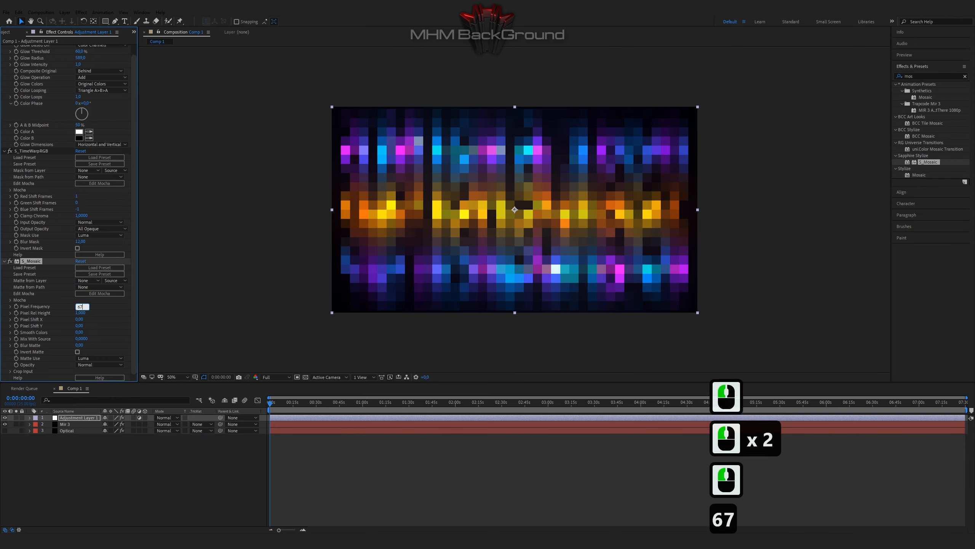
pyautogui.press('Tab')
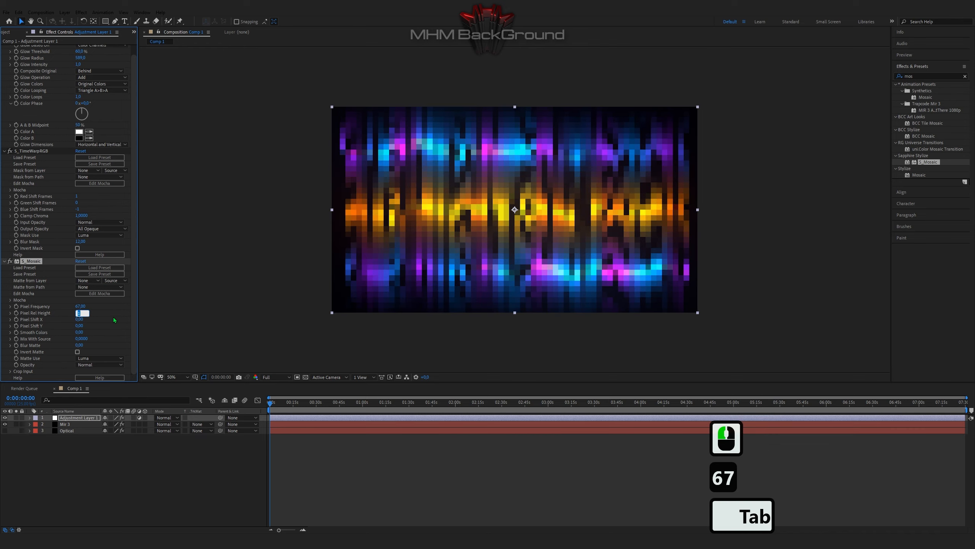
pyautogui.press('Return')
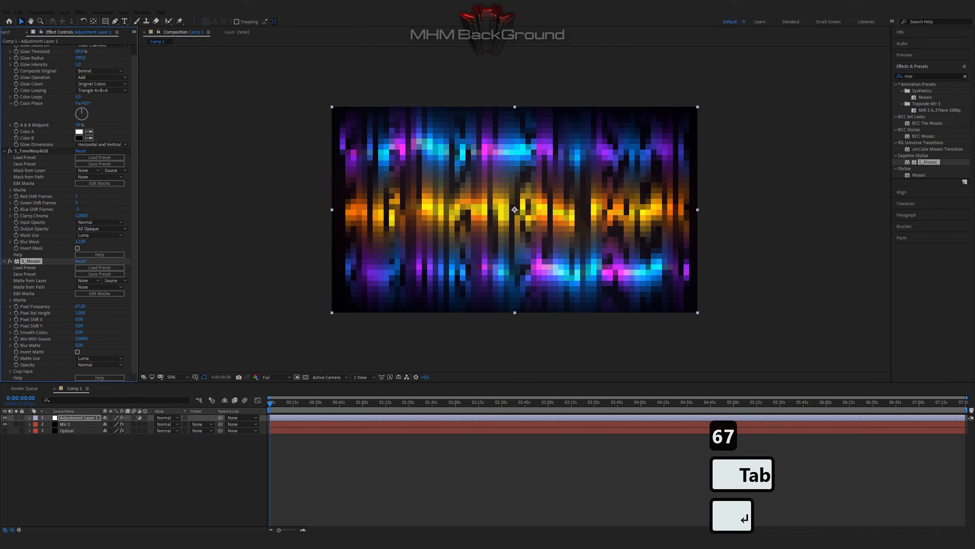
# Step: Apply the Sapphire S_Cartoon effect to the adjustment layer, with Edge Width and Edge Threshold both set to 0
pyautogui.click(931, 76)
pyautogui.write('carto')
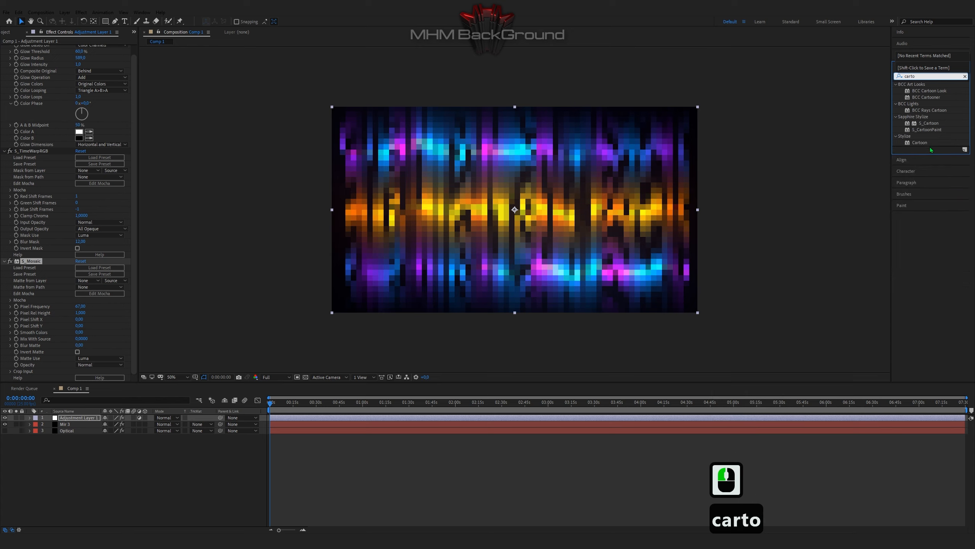
pyautogui.doubleClick(929, 123)
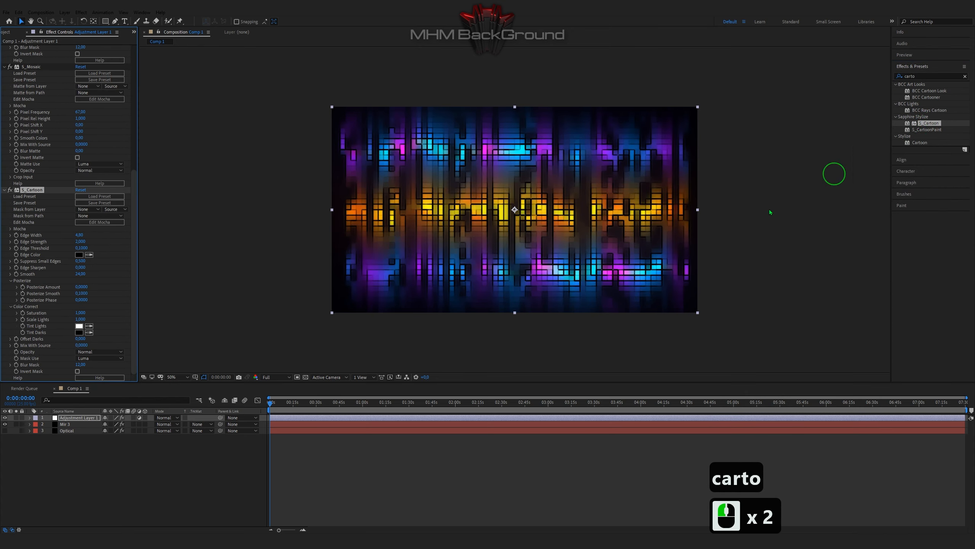
pyautogui.click(79, 235)
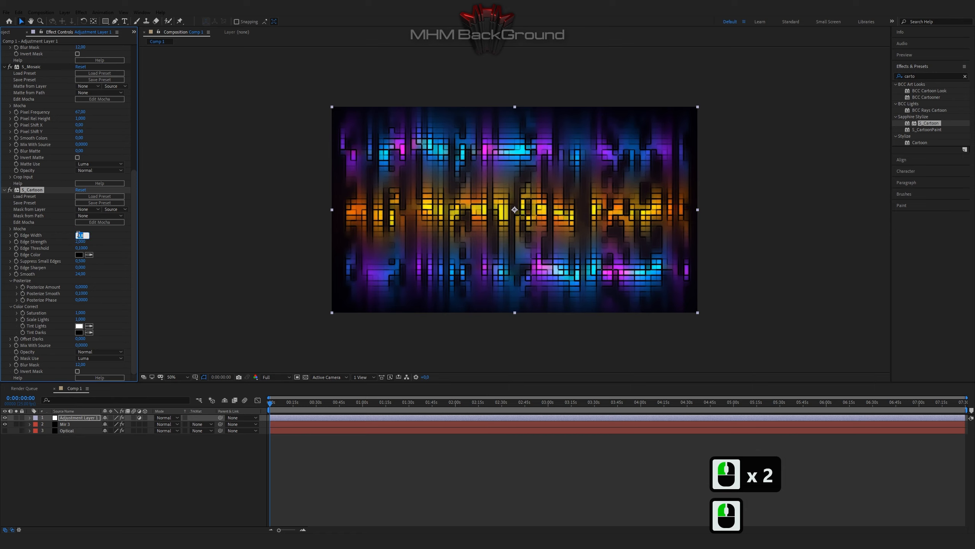
pyautogui.write('0')
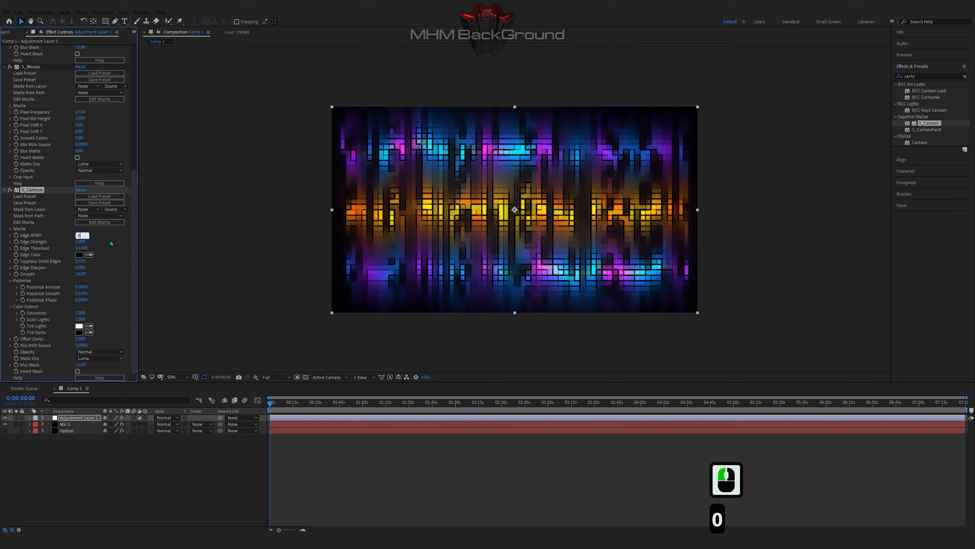
pyautogui.press('Tab')
pyautogui.press('Tab')
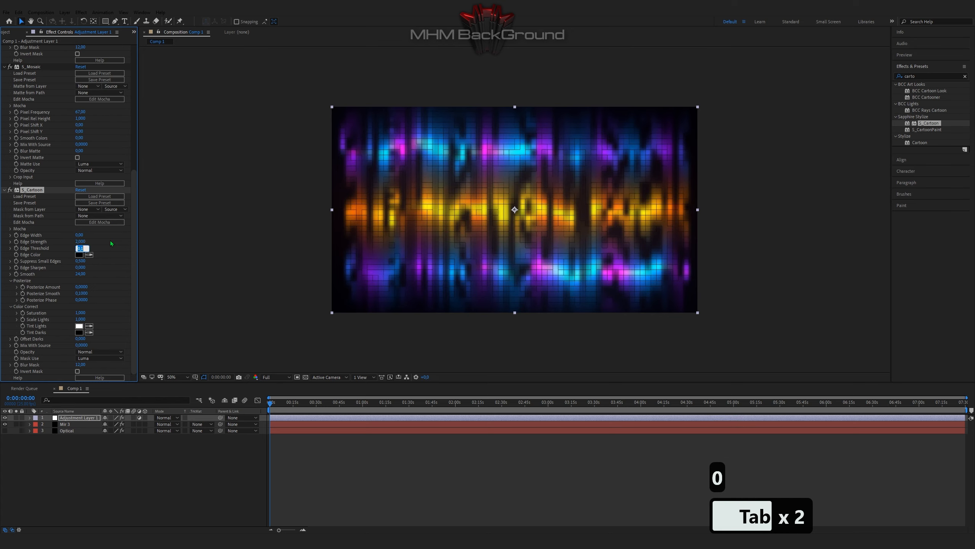
pyautogui.write('0')
pyautogui.press('Tab')
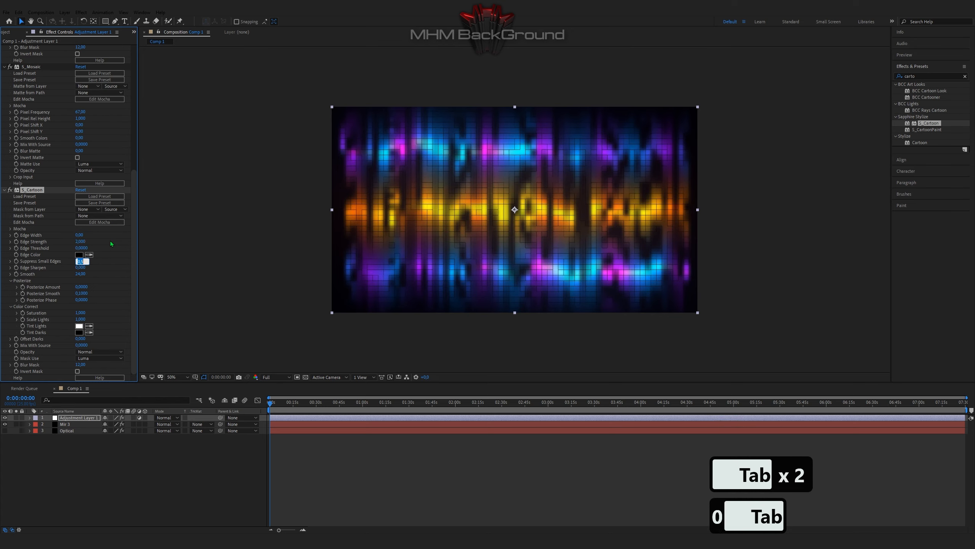
# Step: Set S_Cartoon's Suppress Small Edges to 10.110 and Smooth to 0, and preview the animation briefly
pyautogui.write('10.1')
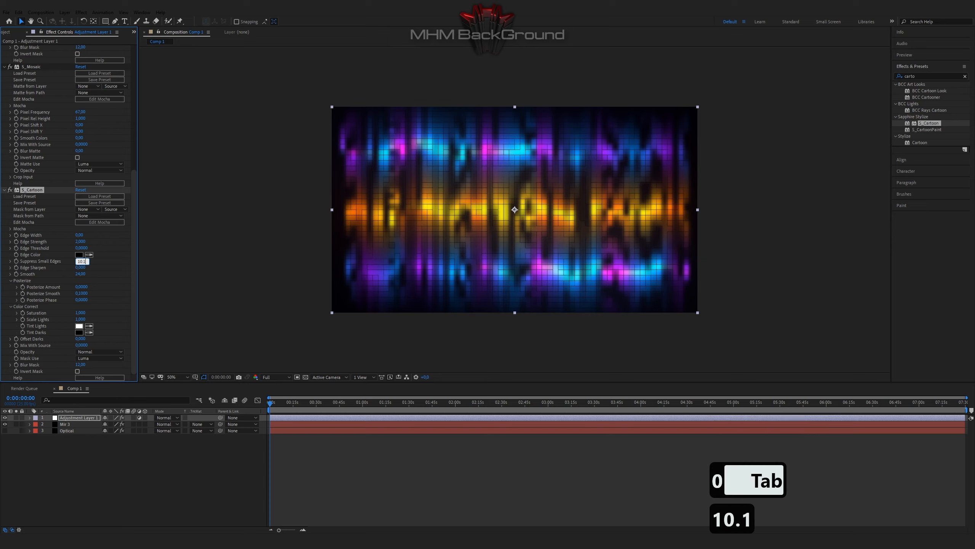
pyautogui.write('10')
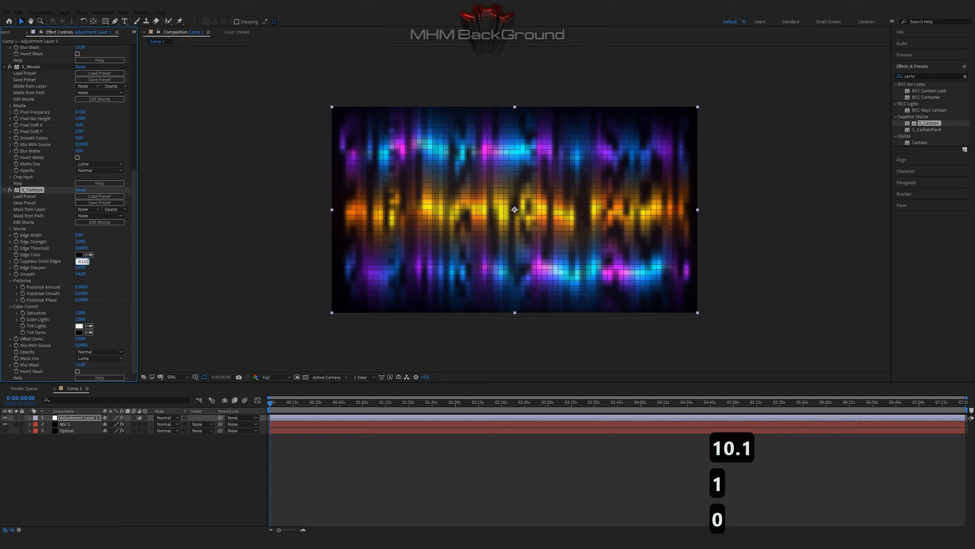
pyautogui.press('Tab')
pyautogui.press('Tab')
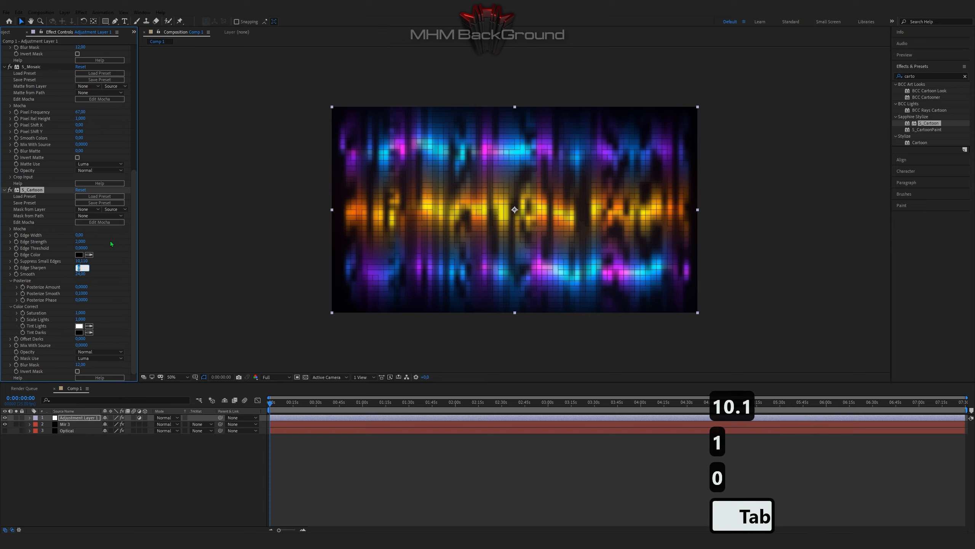
pyautogui.write('0')
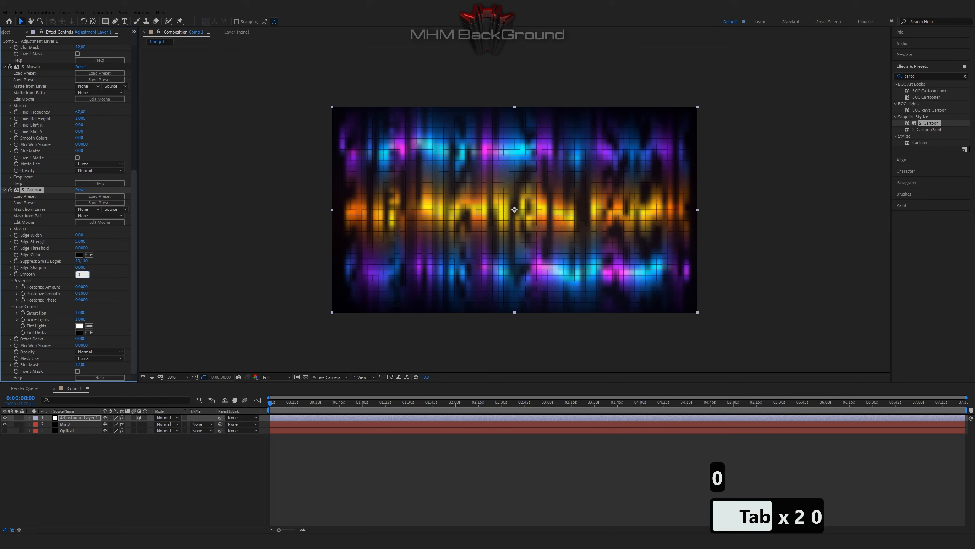
pyautogui.press('Return')
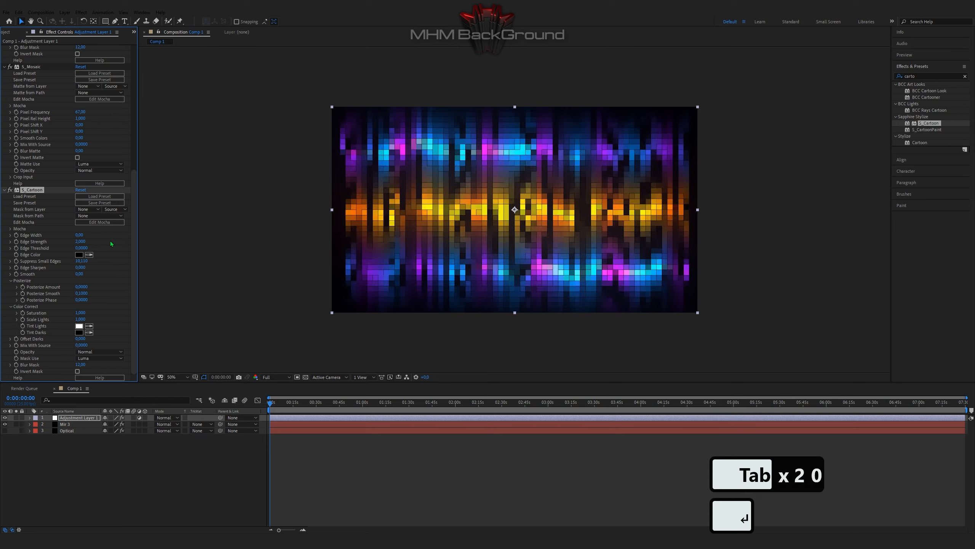
pyautogui.press('space')
pyautogui.press('space')
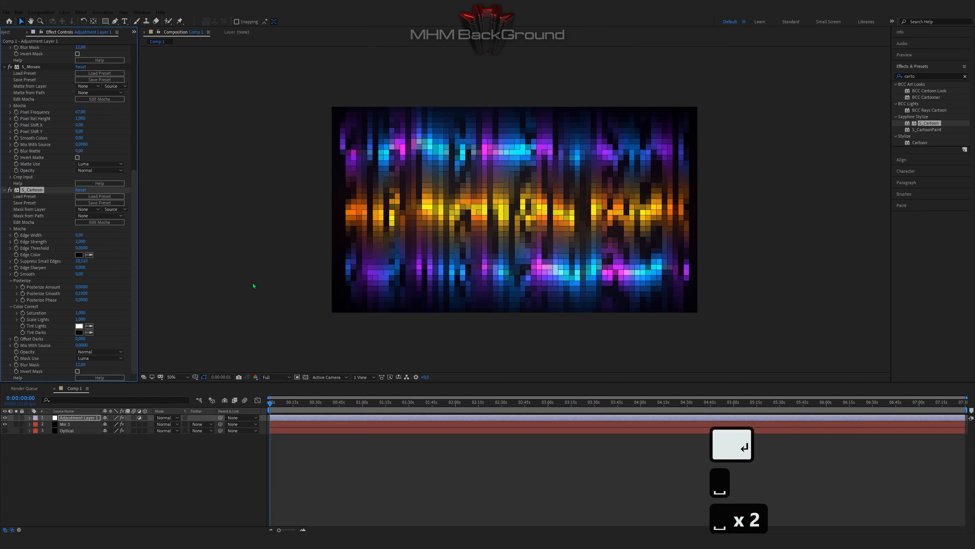
pyautogui.press('space')
pyautogui.press('space')
# Step: Find the Sapphire S_EmbossShiny effect and apply it to the adjustment layer
pyautogui.click(916, 76)
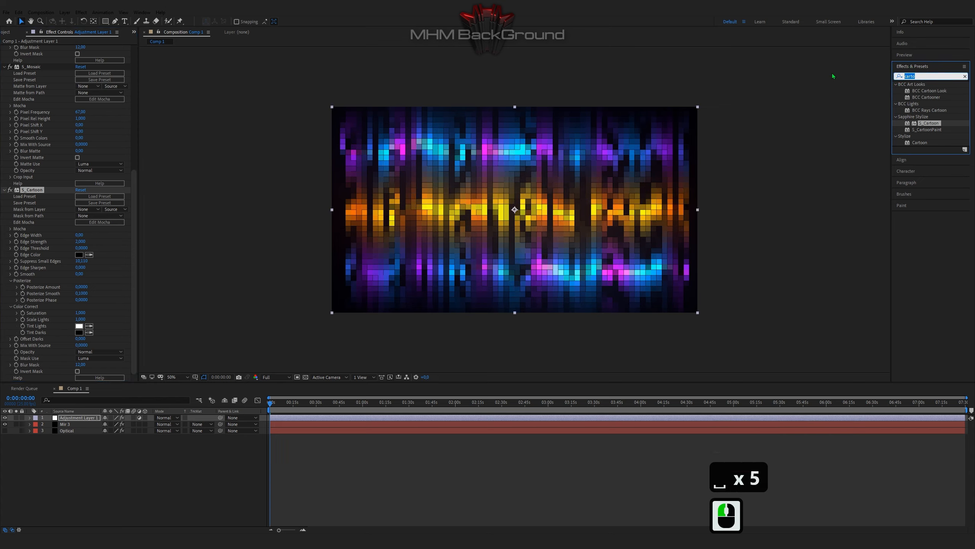
pyautogui.write('embr')
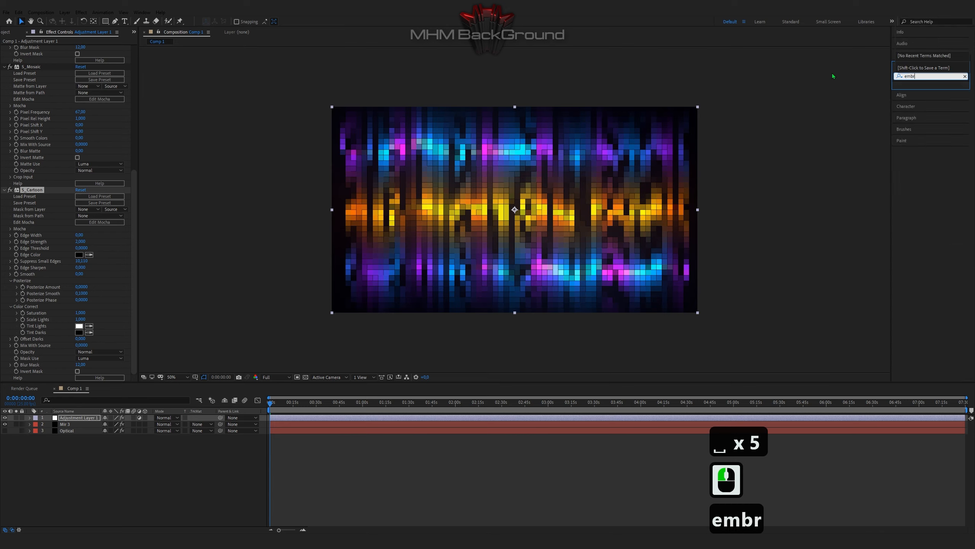
pyautogui.press('BackSpace')
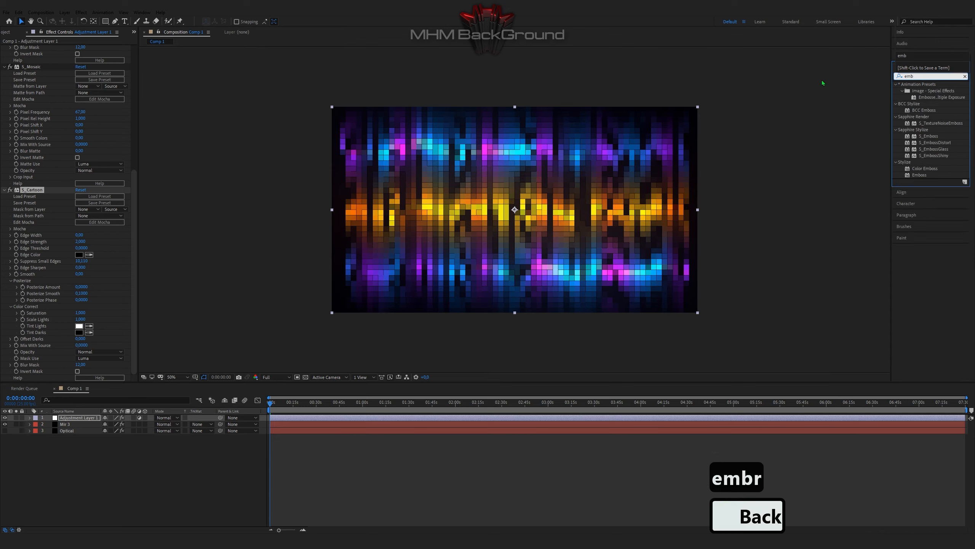
pyautogui.doubleClick(925, 155)
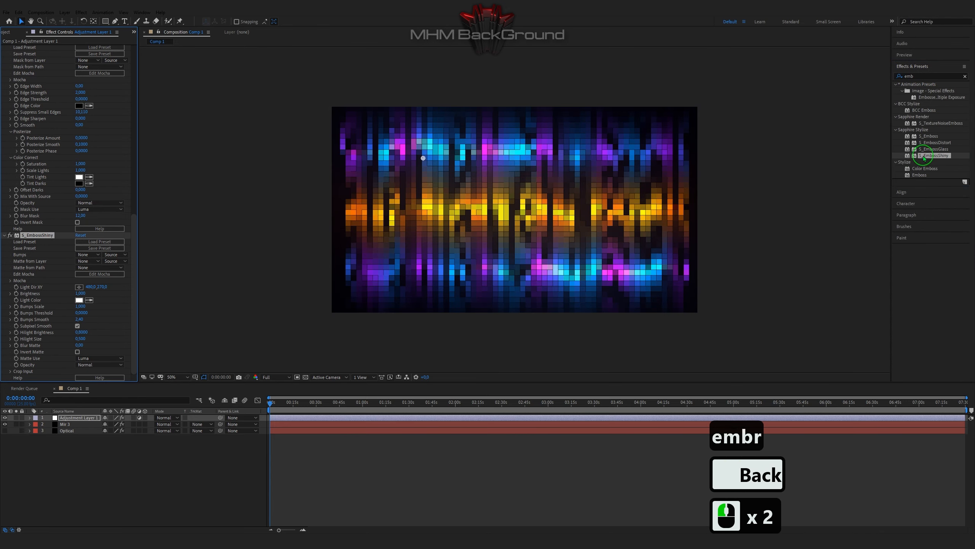
# Step: Set the Brightness of S_EmbossShiny to 1.71, leaving its other parameters at their defaults
pyautogui.click(80, 294)
pyautogui.write('1')
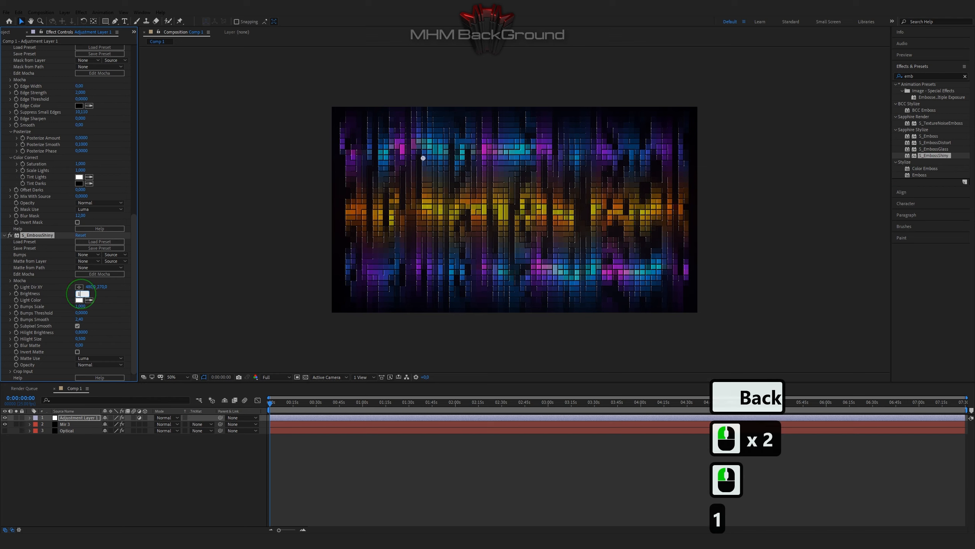
pyautogui.write('.71')
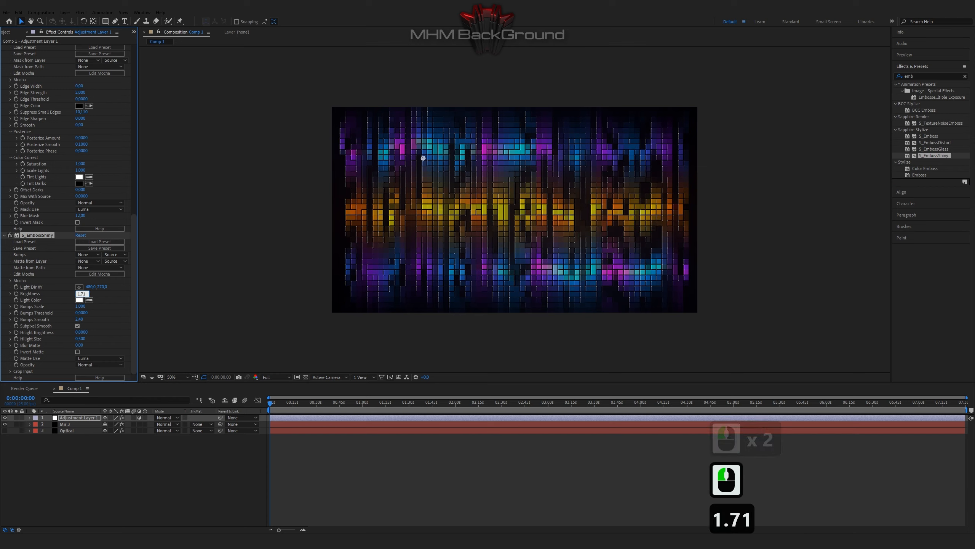
pyautogui.press('Tab')
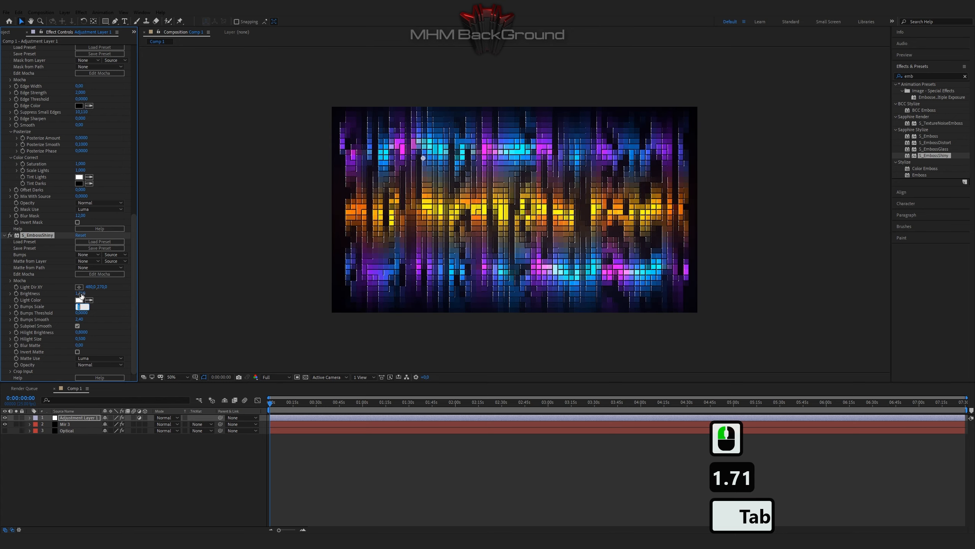
pyautogui.press('Tab')
pyautogui.press('Tab')
pyautogui.press('Tab')
pyautogui.press('Tab')
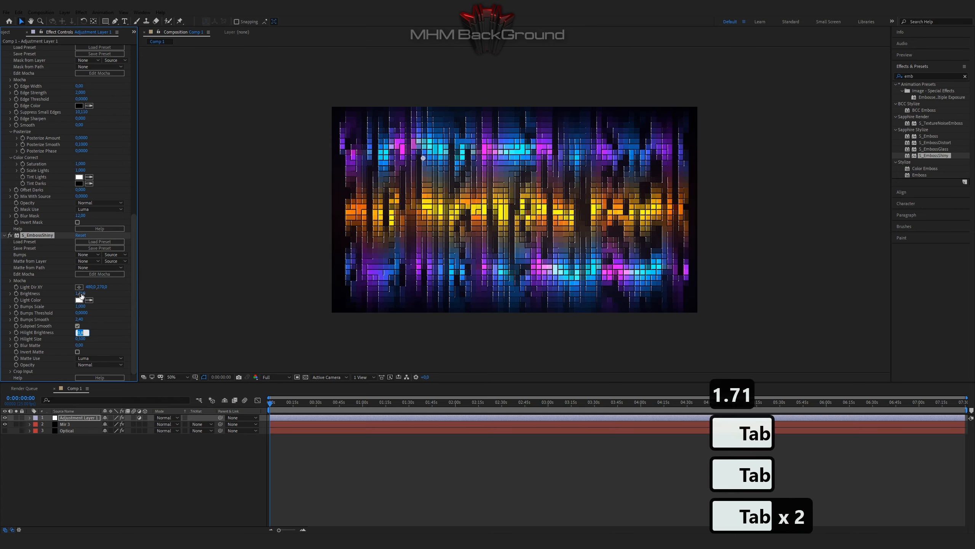
pyautogui.press('Return')
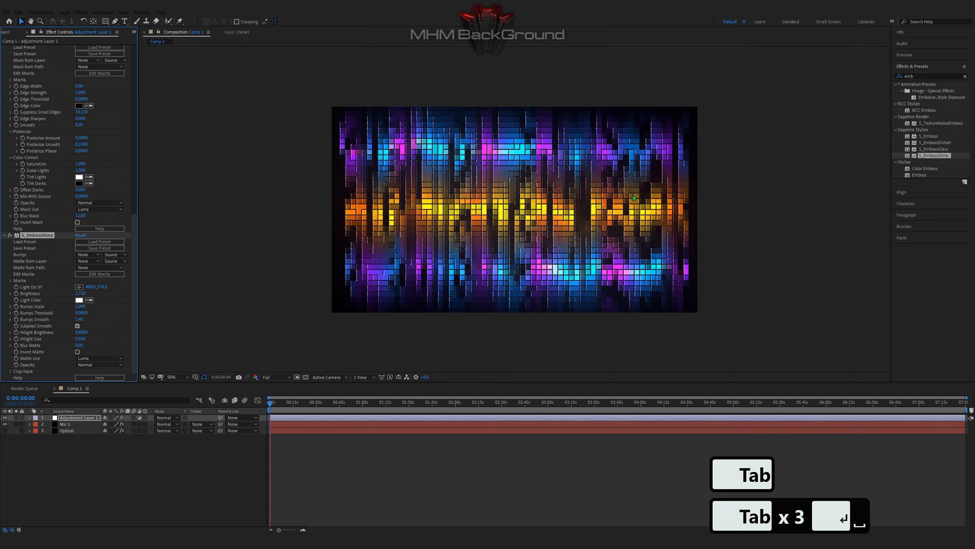
pyautogui.press('Return')
# Step: Apply a second Stylize Glow effect to the adjustment layer
pyautogui.click(808, 88)
pyautogui.write('glow')
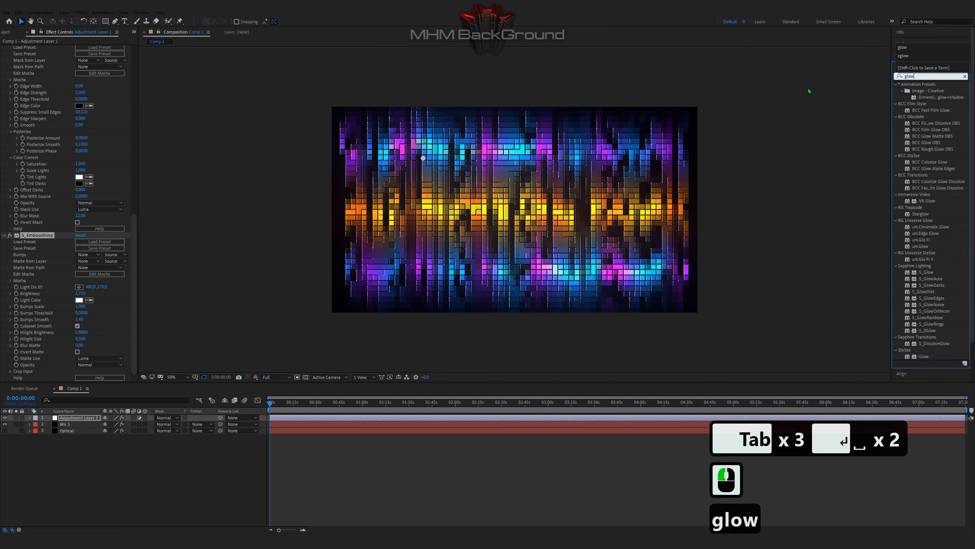
pyautogui.doubleClick(924, 337)
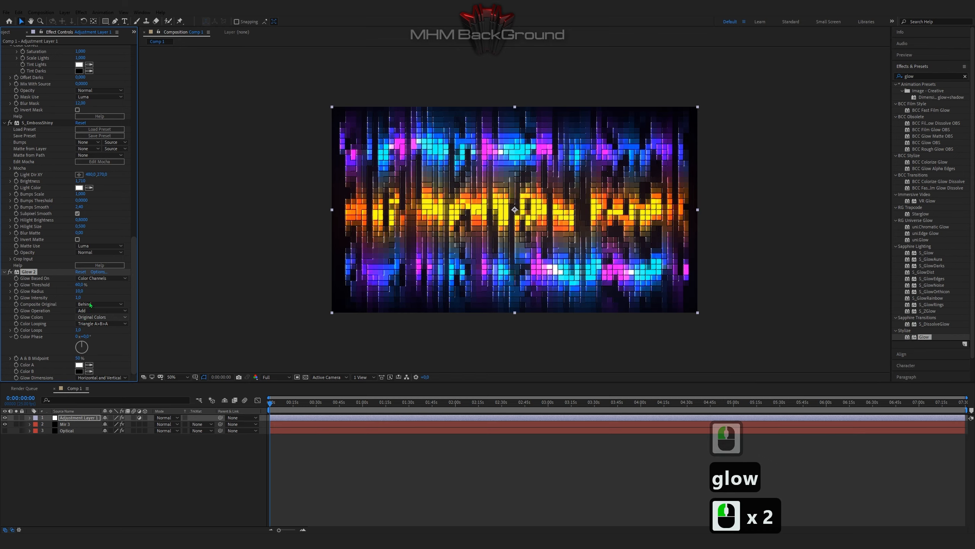
pyautogui.click(103, 292)
# Step: Play the composition preview and examine the embossed mosaic animation up close and at full frame
pyautogui.press('space')
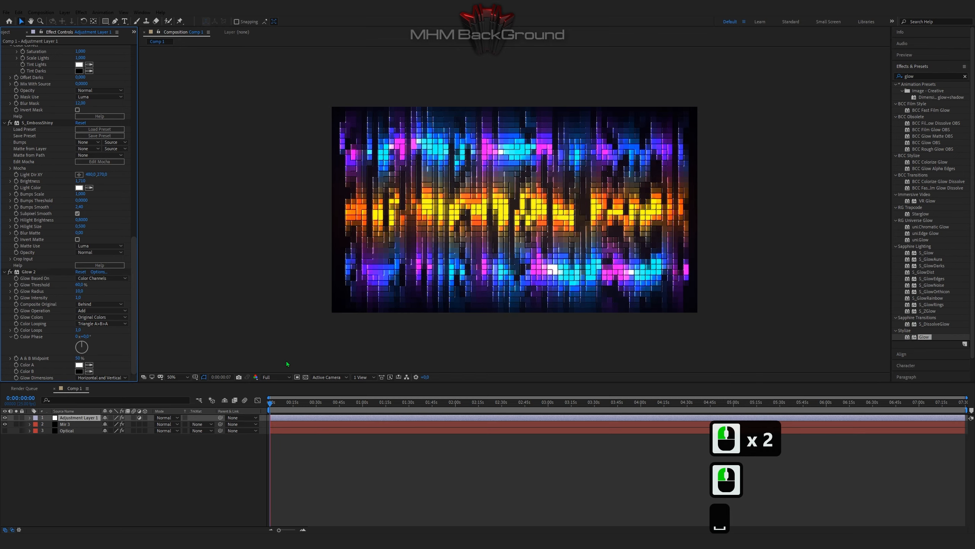
pyautogui.scroll(2, 287, 362)
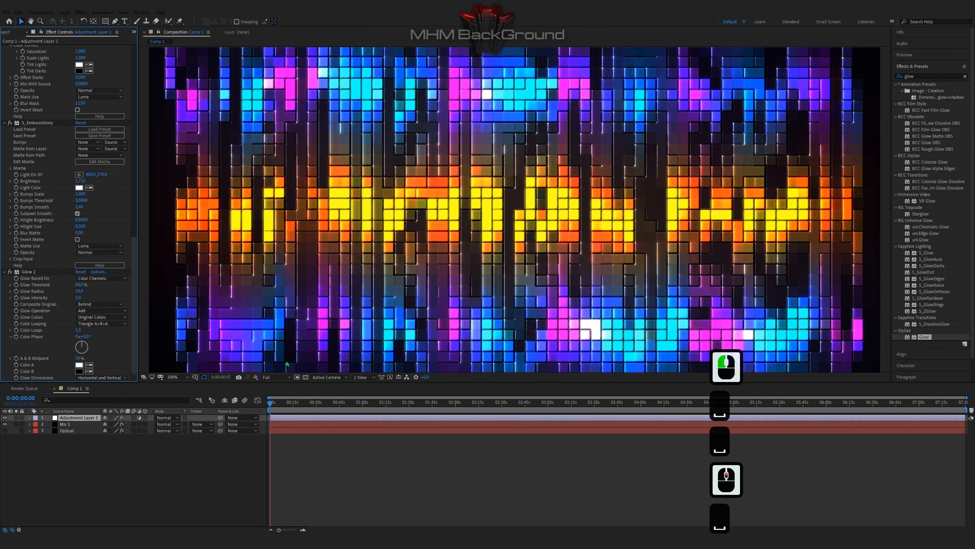
pyautogui.scroll(-2, 286, 362)
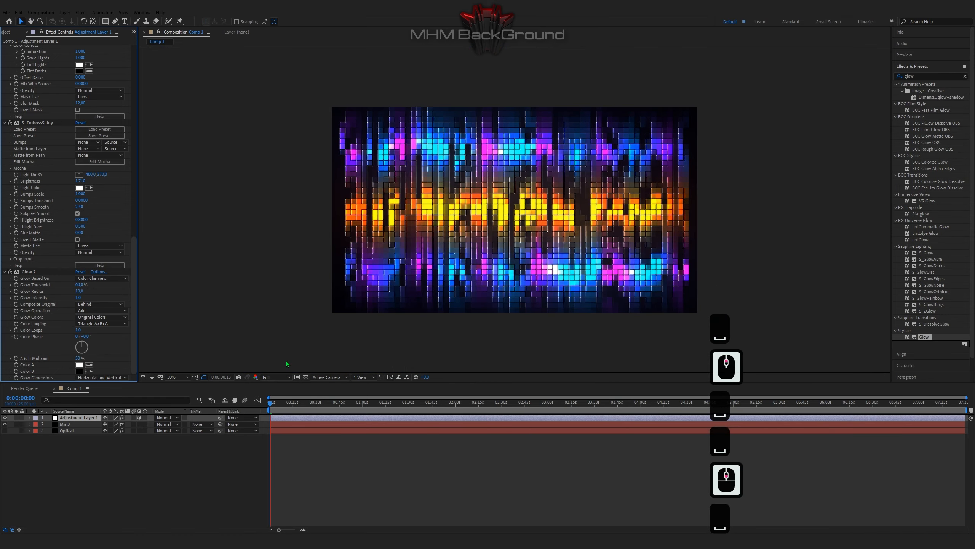
pyautogui.press('space')
pyautogui.press('space')
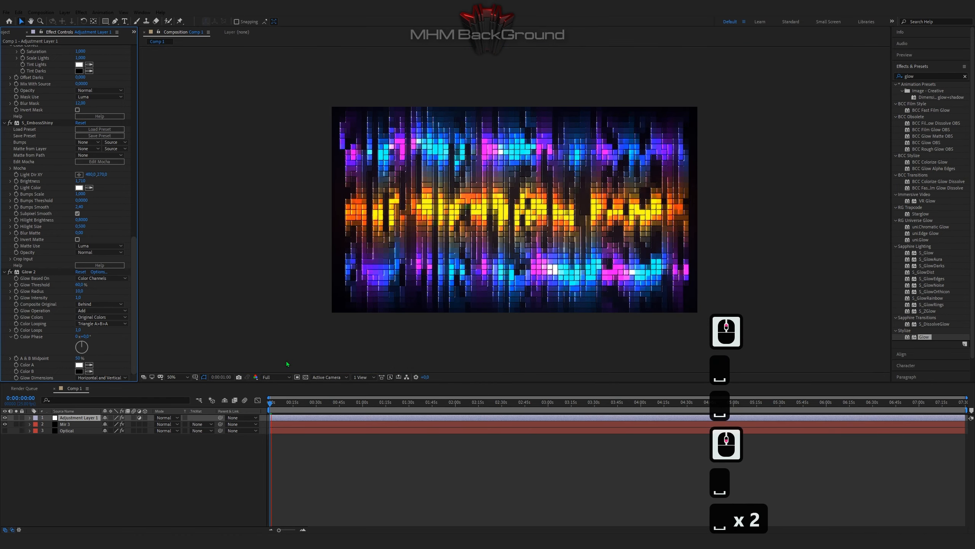
pyautogui.press('space')
pyautogui.press('space')
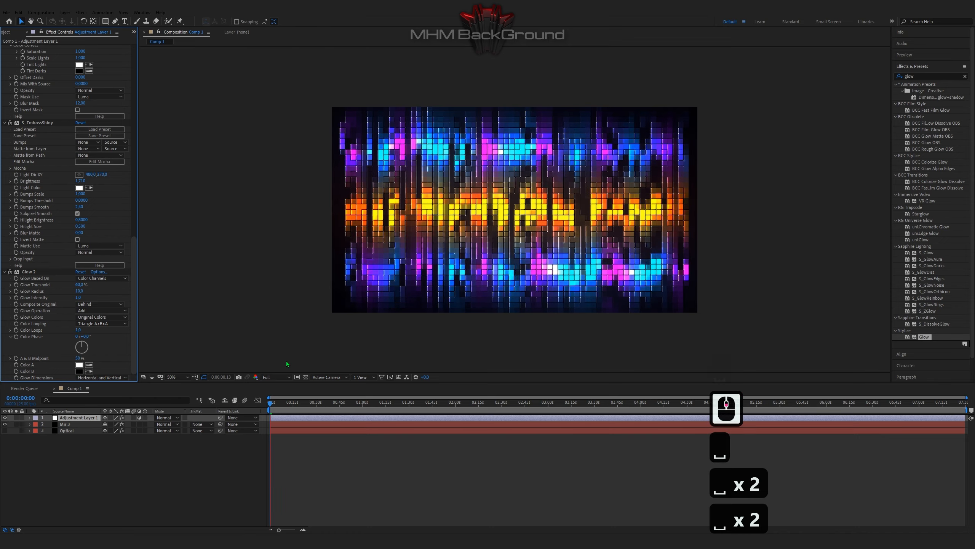
pyautogui.press('space')
pyautogui.press('space')
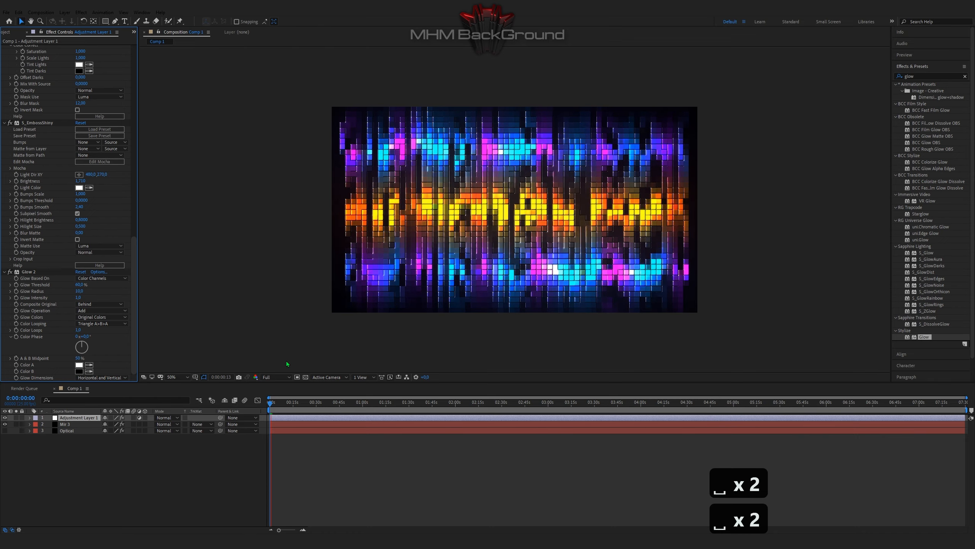
pyautogui.press('space')
# Step: Try an elliptical mask on the Optical layer at different positions over the streaks, and undo it
pyautogui.click(76, 429)
pyautogui.moveTo(105, 22); pyautogui.dragTo(128, 44)
pyautogui.moveTo(463, 173); pyautogui.dragTo(573, 264)
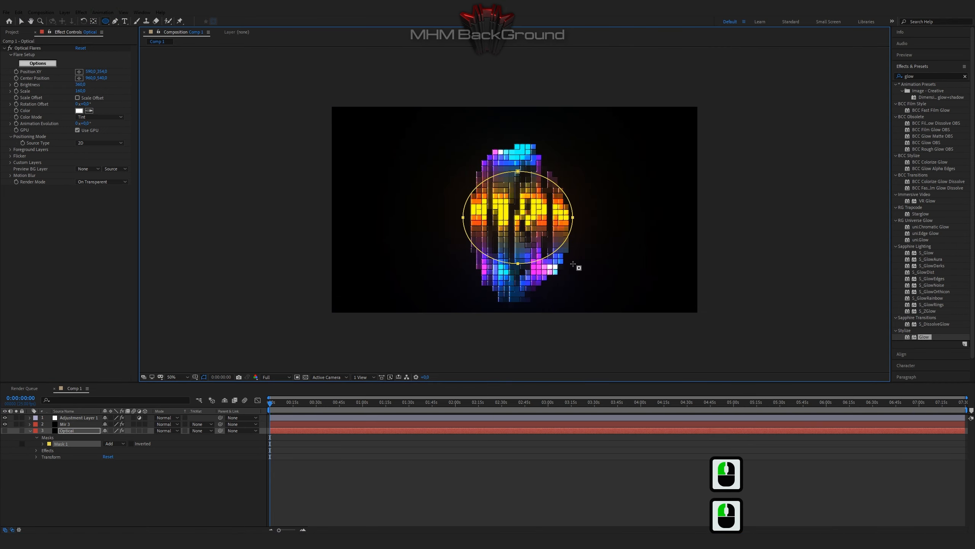
pyautogui.press('v')
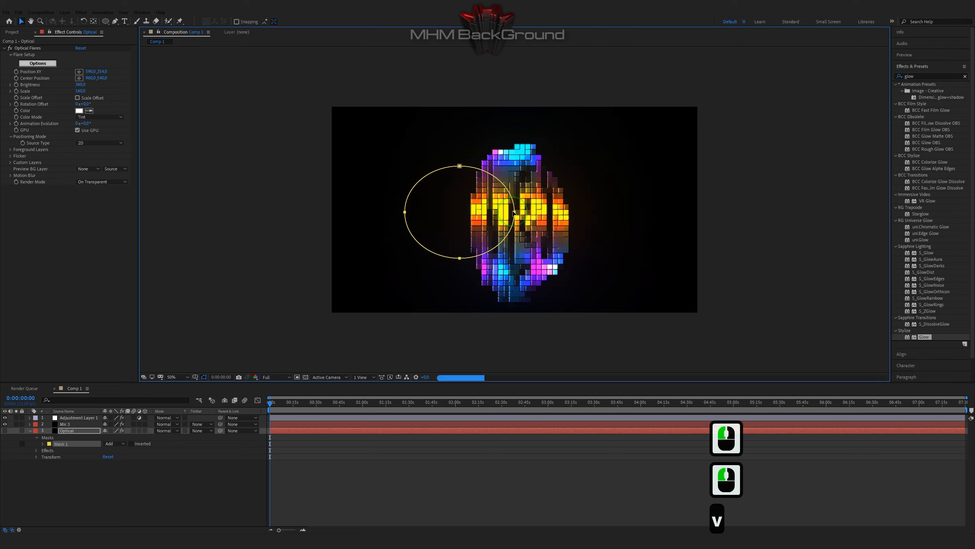
pyautogui.moveTo(565, 212); pyautogui.dragTo(623, 181)
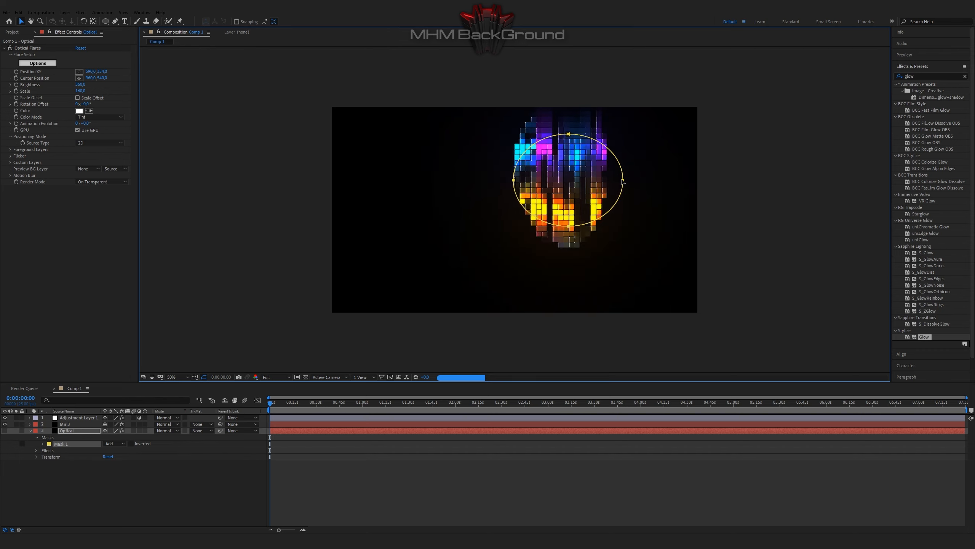
pyautogui.click(617, 191)
pyautogui.hotkey('ctrl', 'z')
pyautogui.hotkey('ctrl', 'z')
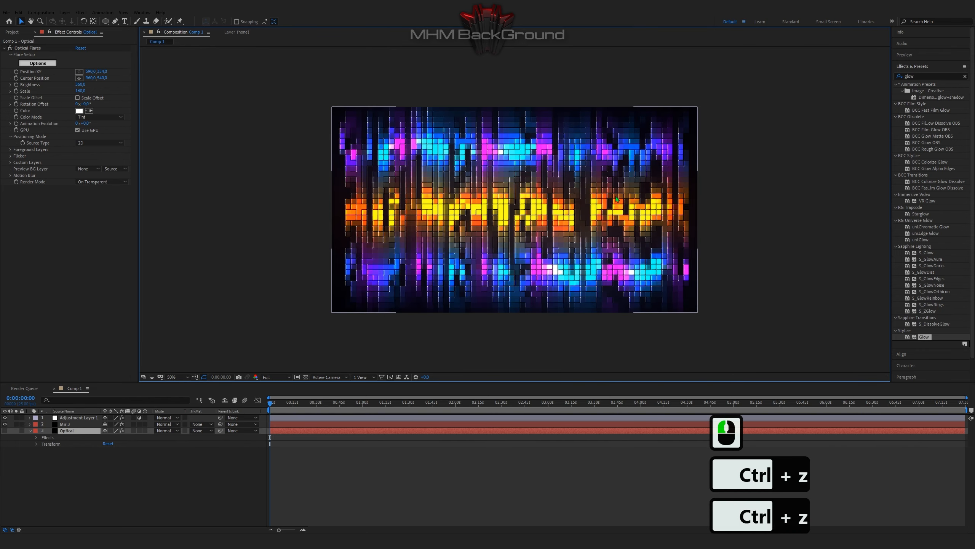
pyautogui.press('d')
pyautogui.press('o')
pyautogui.press('n')
pyautogui.press('e')
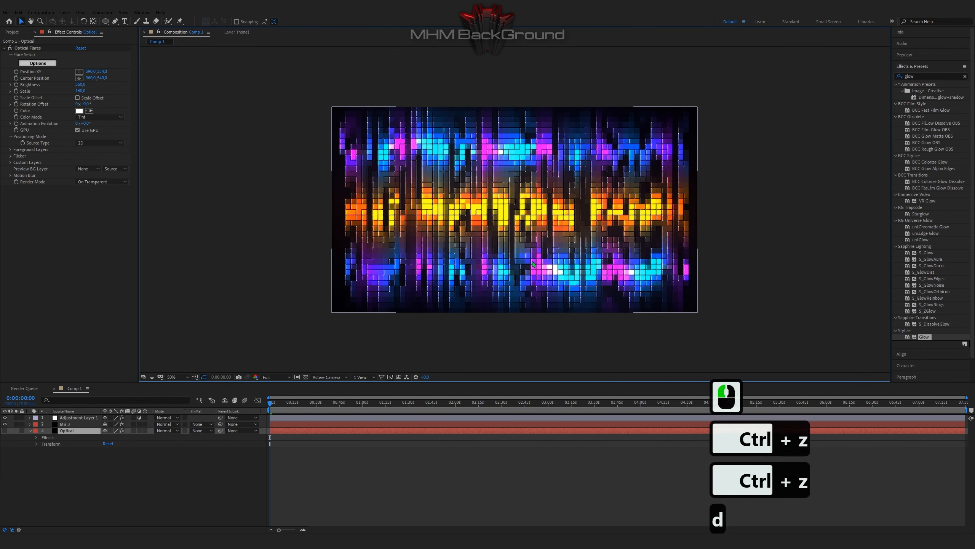